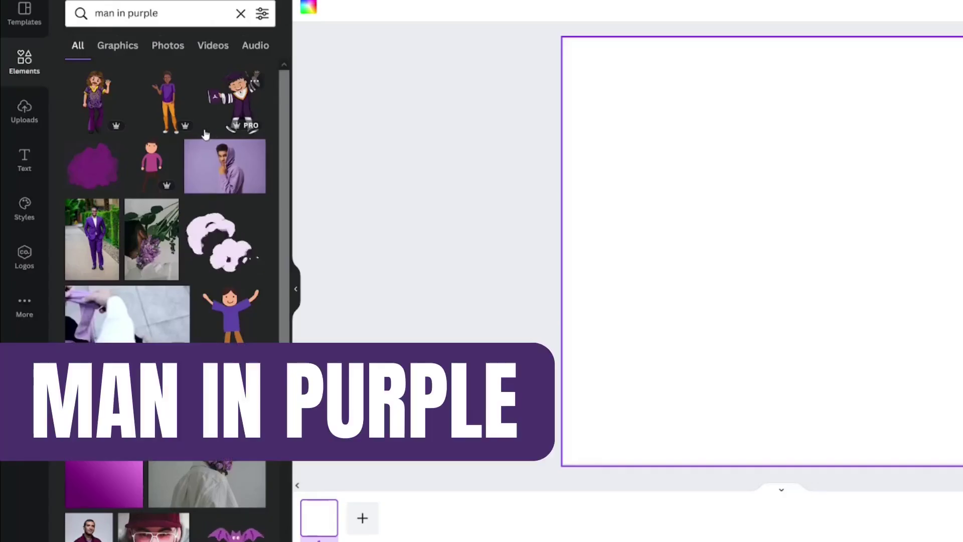
Filter the search to photos and add the lavender hoodie photo to the page
click(165, 46)
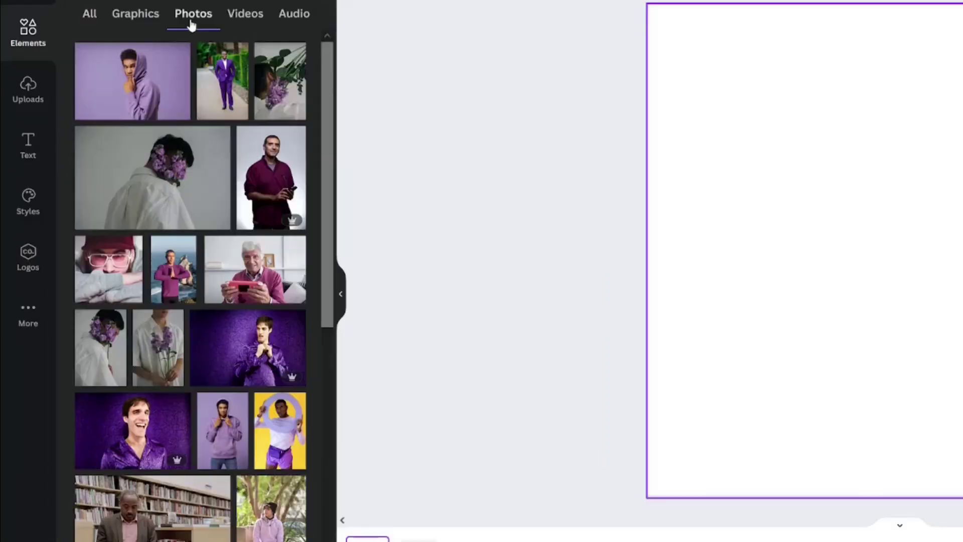
scroll(180, 245, down, 4)
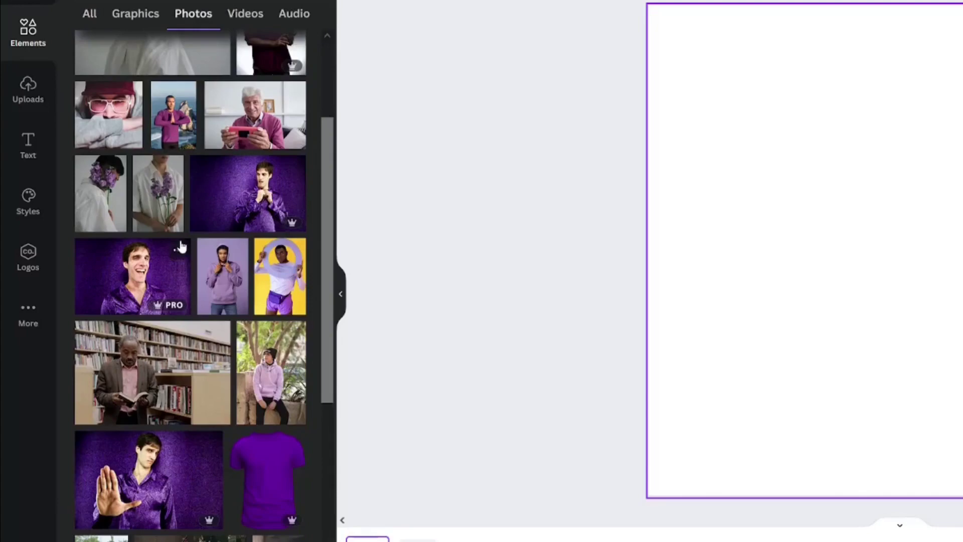
scroll(182, 246, down, 1)
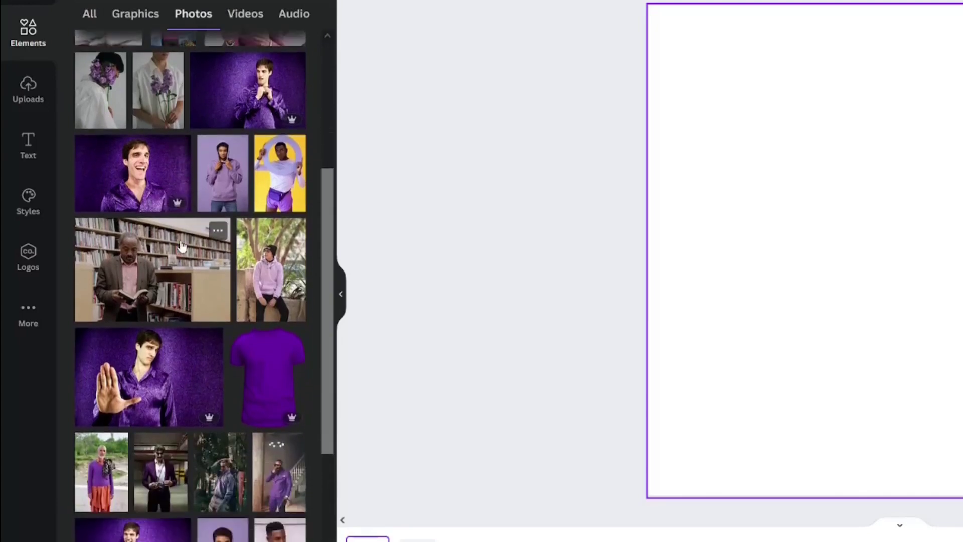
click(239, 143)
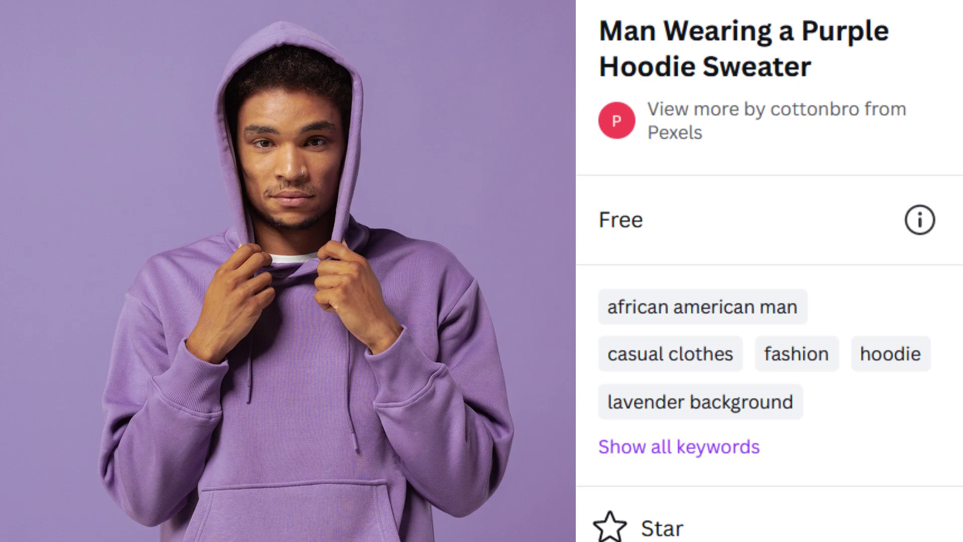
click(288, 271)
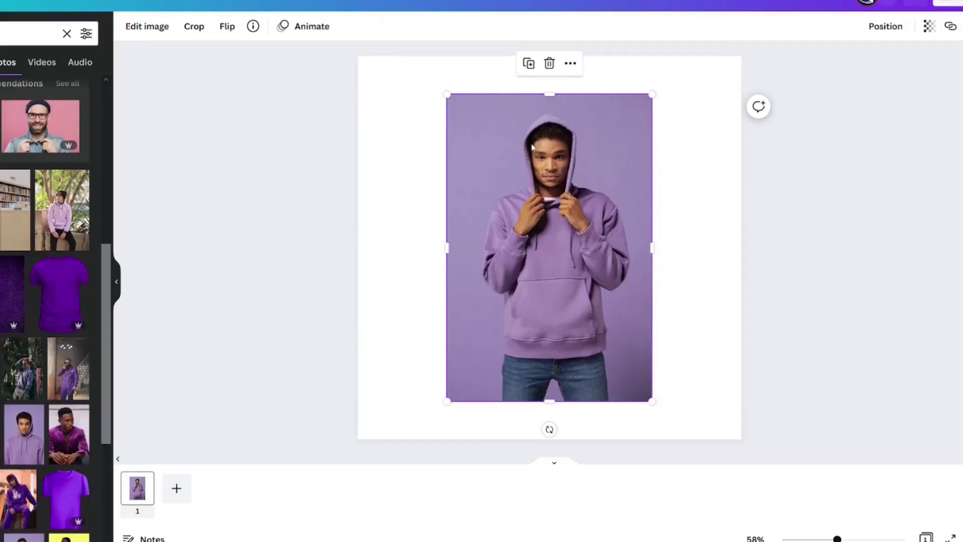
Duplicate the hoodie photo and remove the copy's background with Background Remover
click(528, 63)
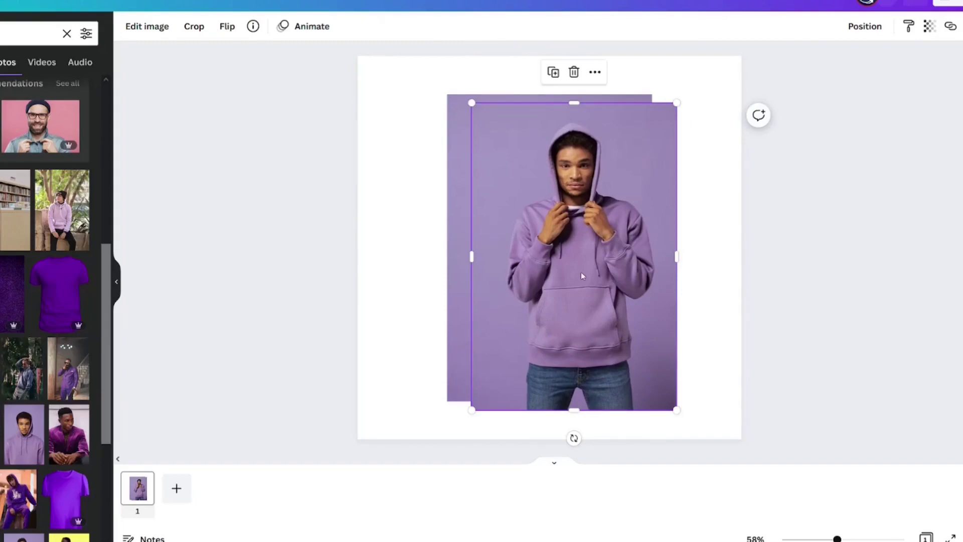
click(138, 31)
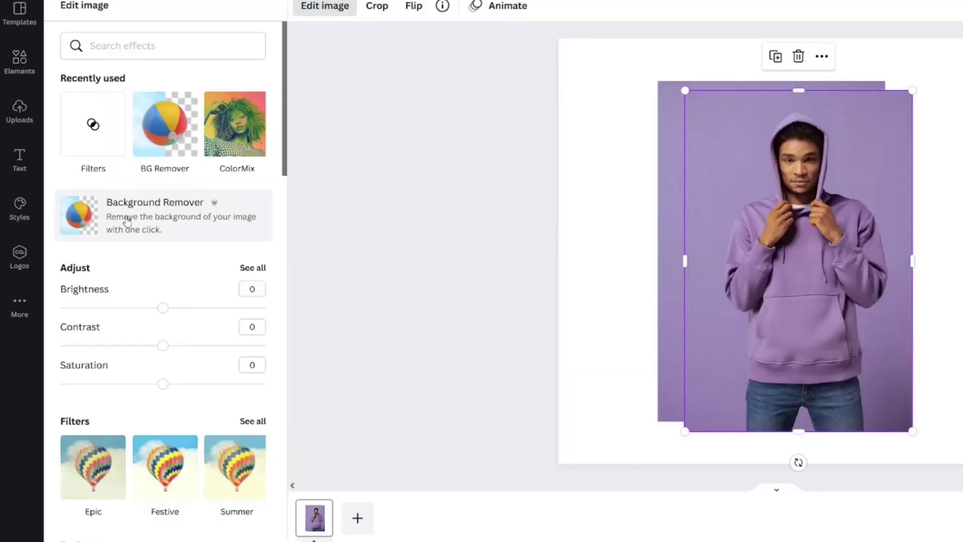
click(20, 213)
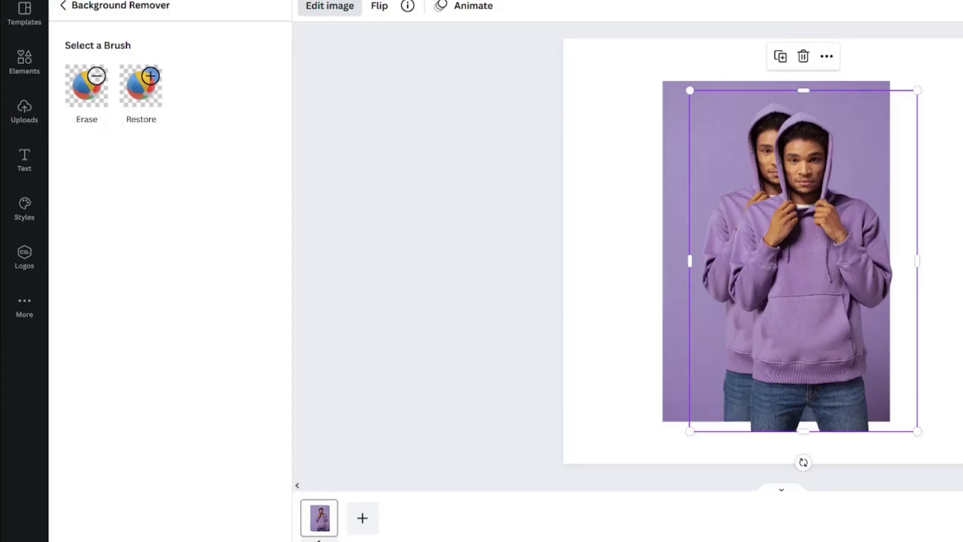
key(Escape)
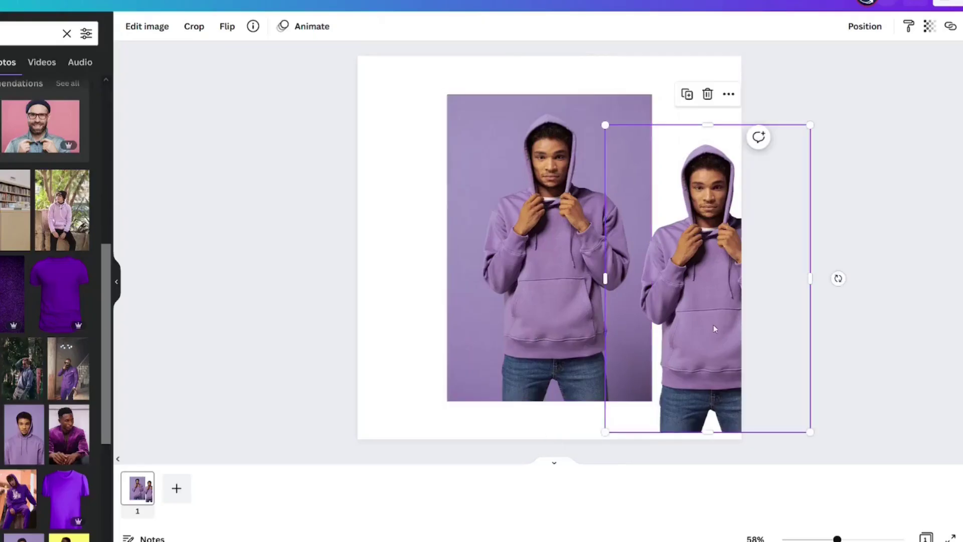
Overlay the cutout on the original, trimming the photo's bottom and narrowing the cutout to match
drag(712, 331, 557, 300)
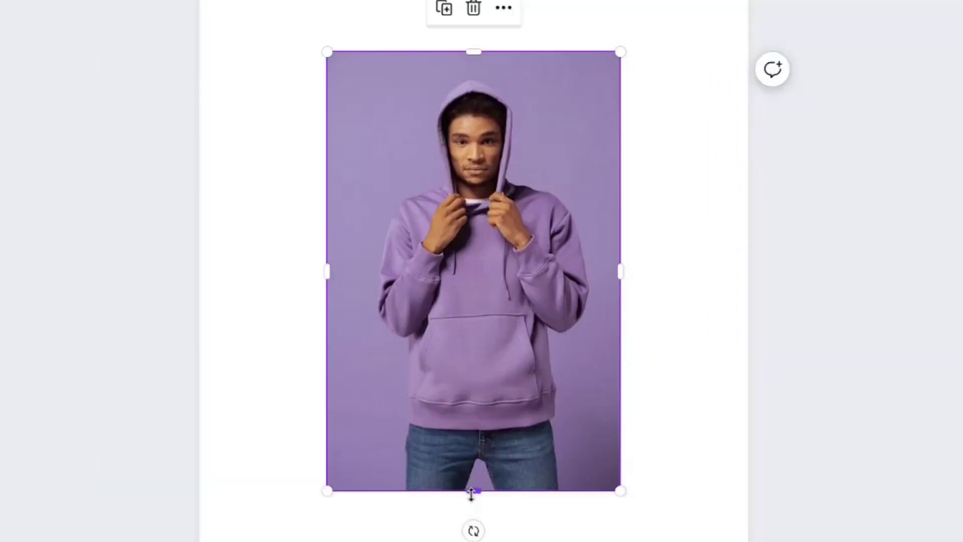
drag(561, 416, 571, 339)
drag(487, 390, 486, 383)
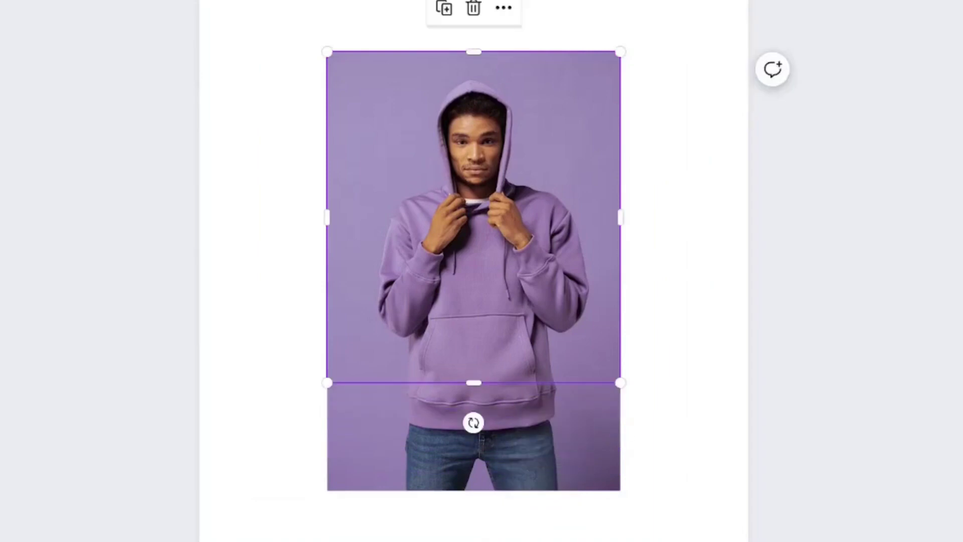
click(607, 231)
drag(620, 230, 589, 221)
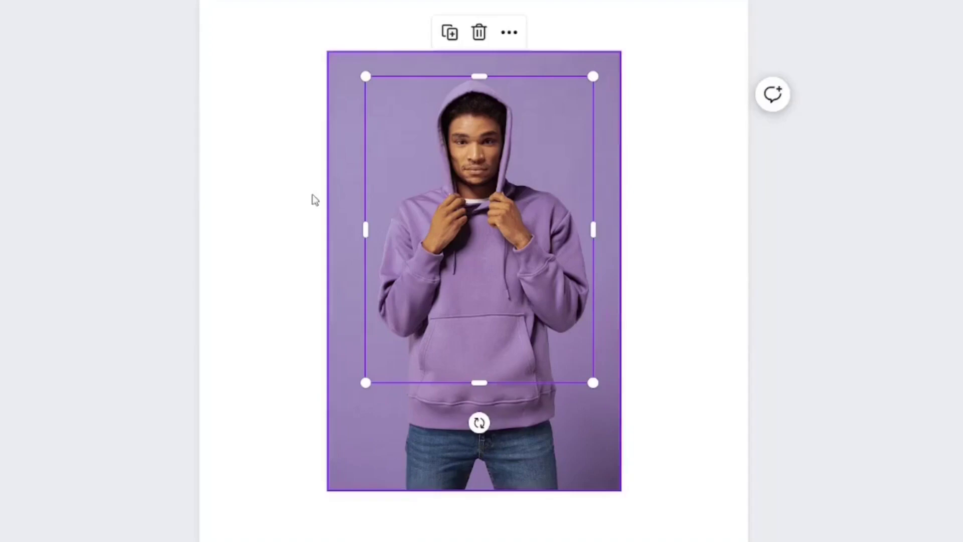
click(217, 58)
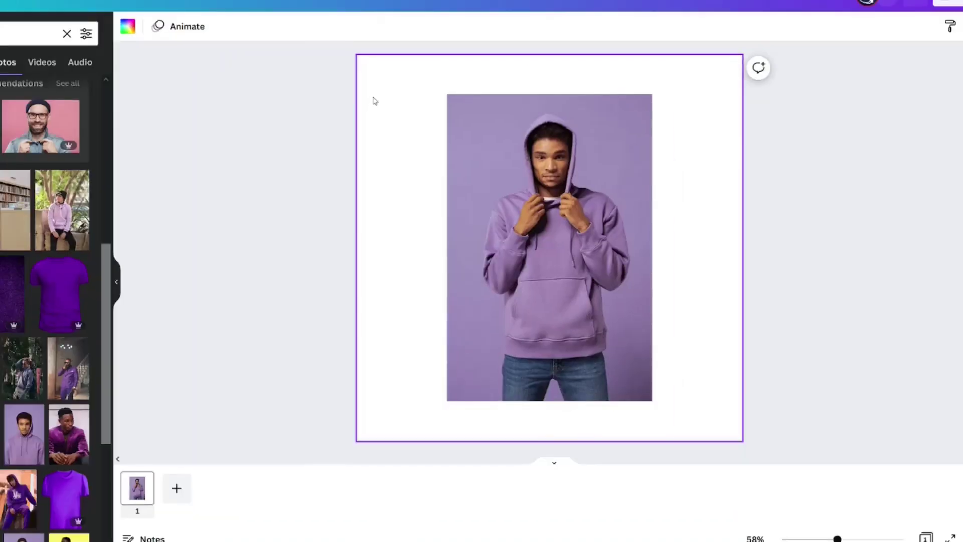
Select both hoodie layers, move them top-left and enlarge them past the page edges
drag(370, 85, 767, 385)
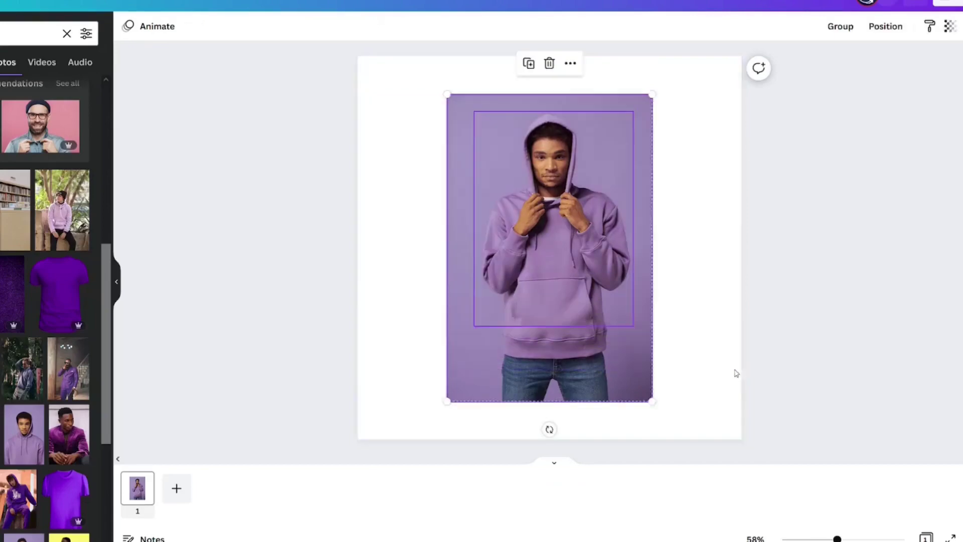
drag(566, 288, 462, 240)
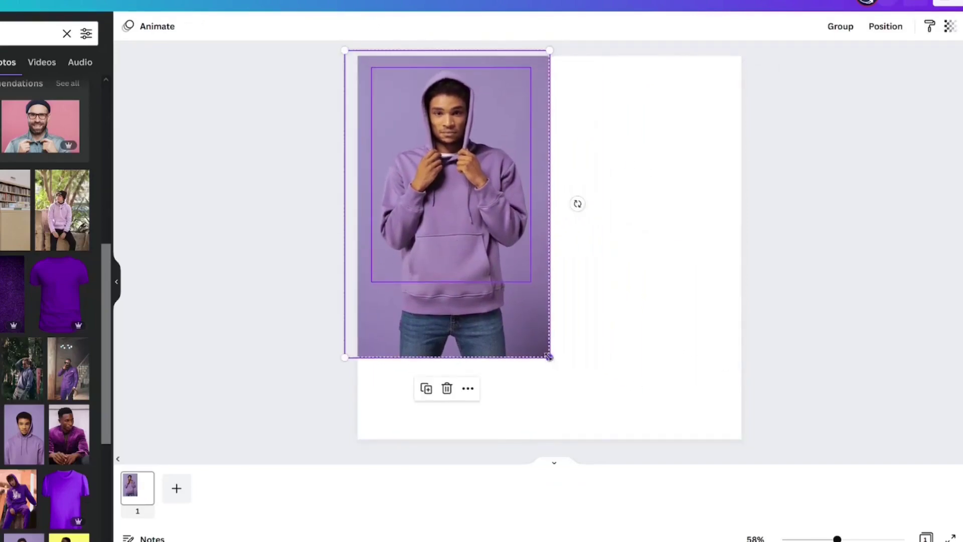
drag(550, 356, 752, 517)
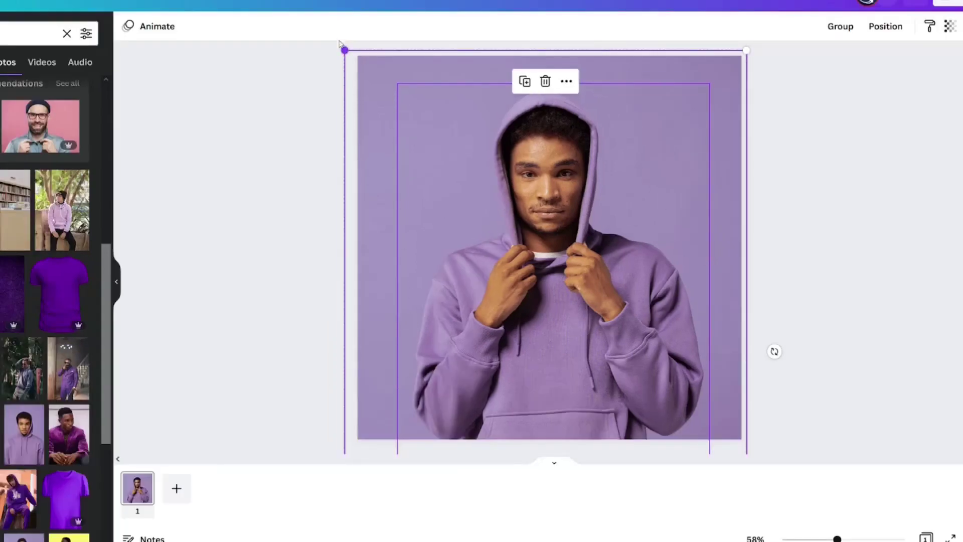
drag(344, 50, 209, 1)
Reposition the photo so the man's face is centred and the top of his hood shows
drag(437, 251, 509, 329)
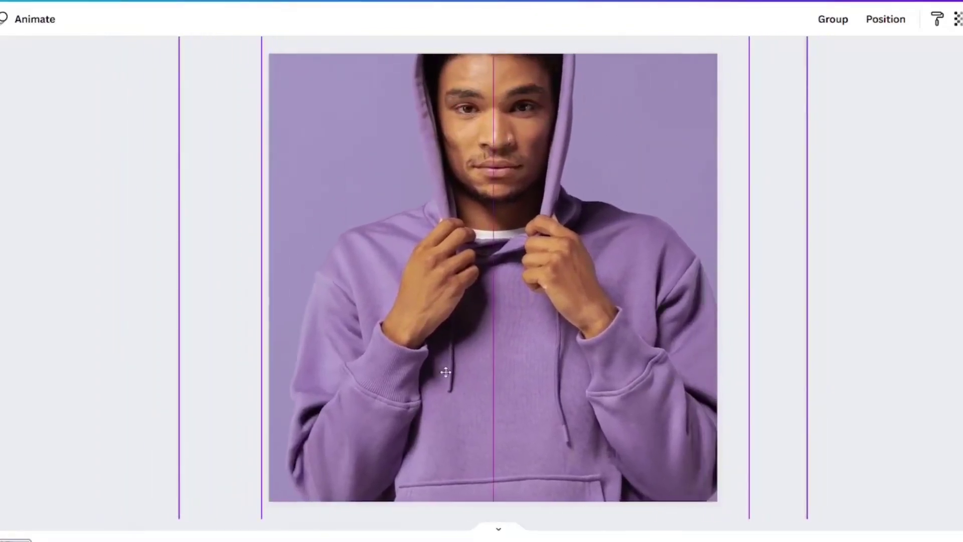
drag(446, 372, 431, 451)
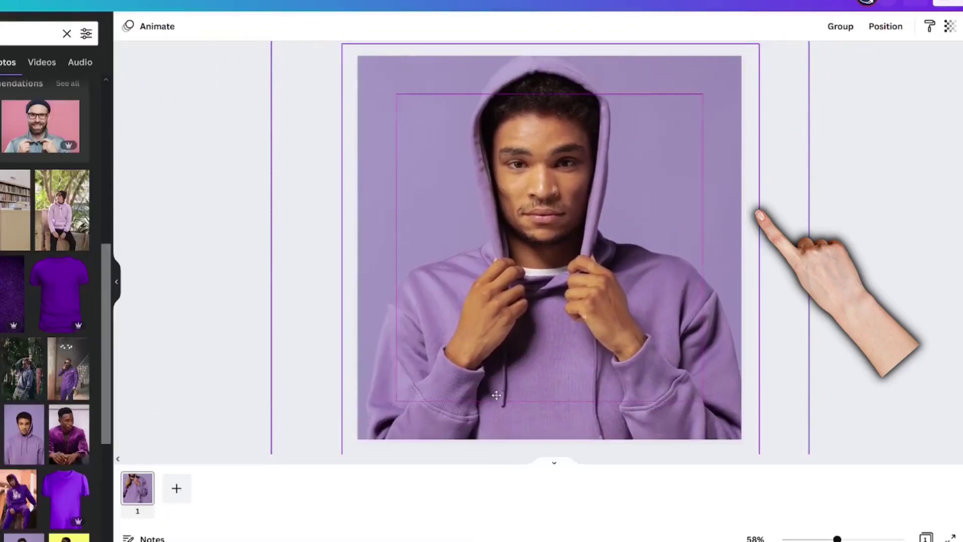
drag(496, 395, 477, 394)
scroll(448, 405, down, 1)
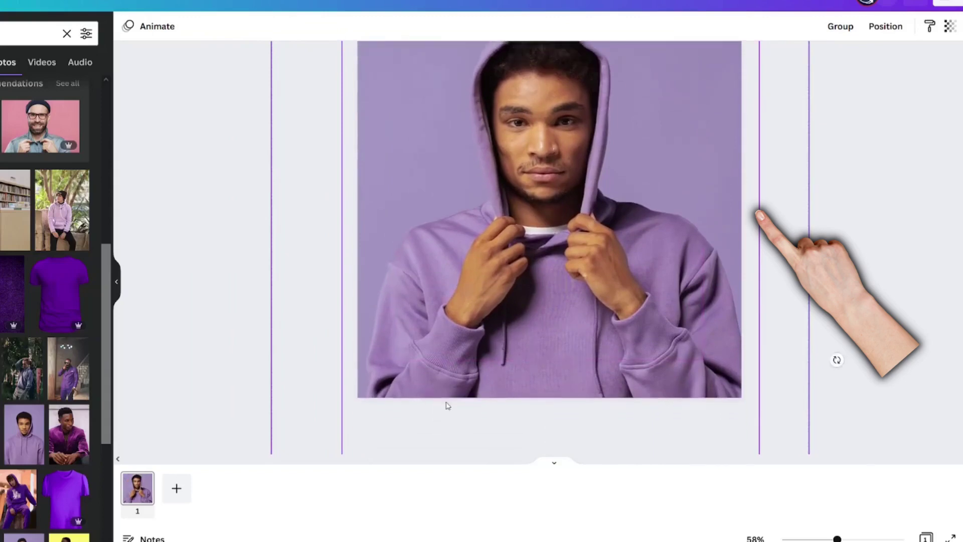
scroll(411, 405, down, 5)
scroll(453, 213, up, 6)
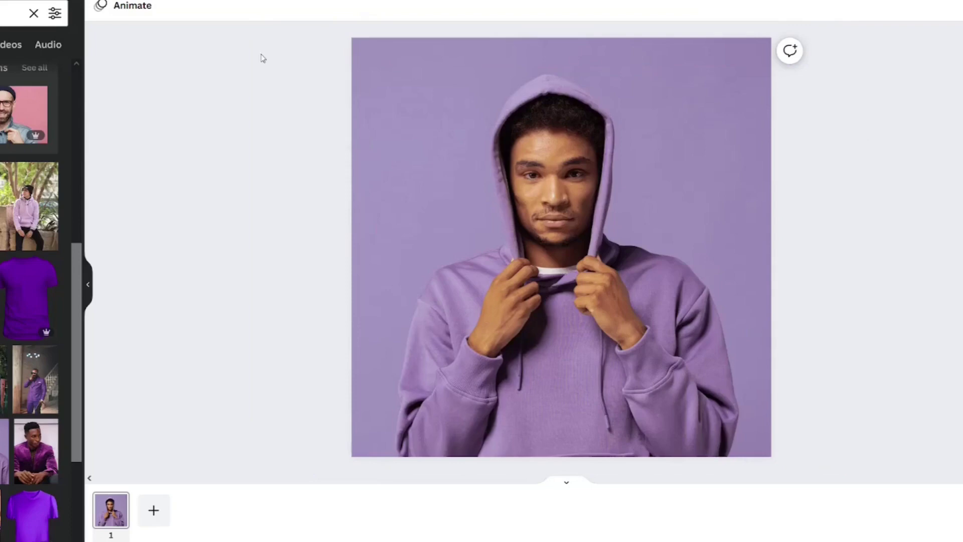
Open the hoodie photo's full filter list and apply the Street filter
click(364, 55)
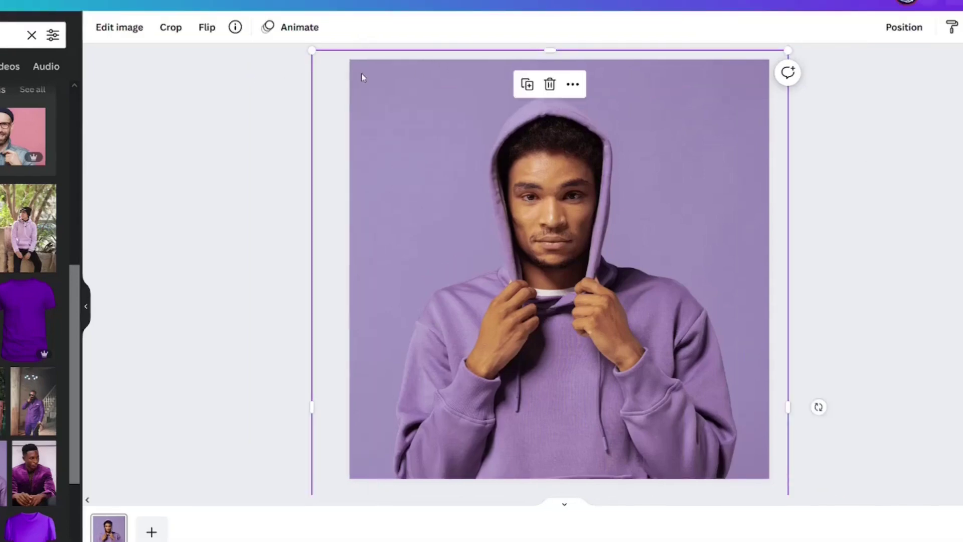
click(134, 28)
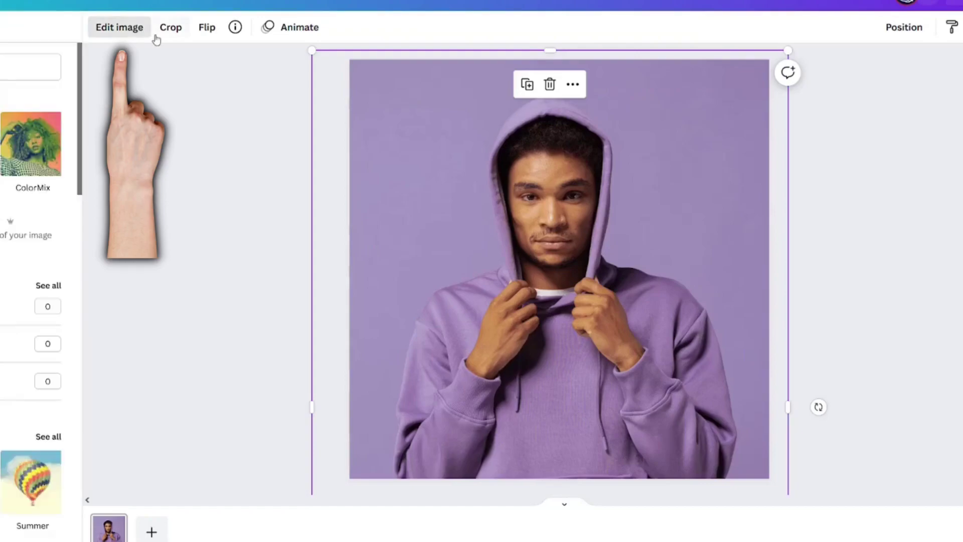
scroll(30, 276, down, 4)
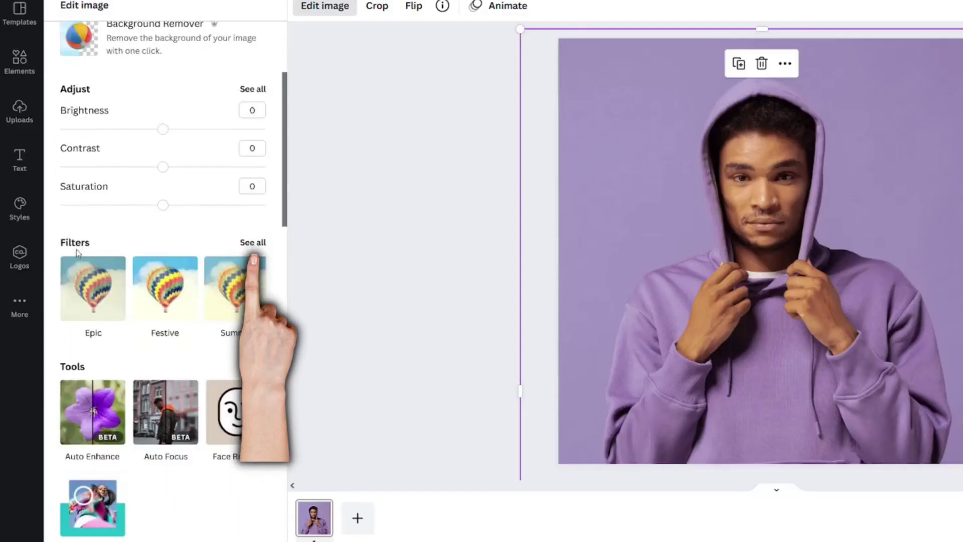
click(256, 242)
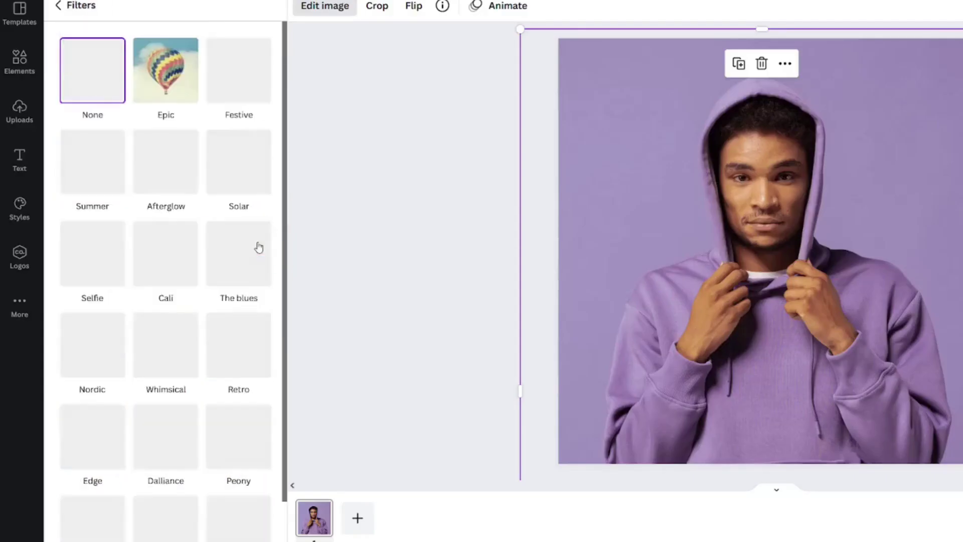
scroll(166, 301, down, 3)
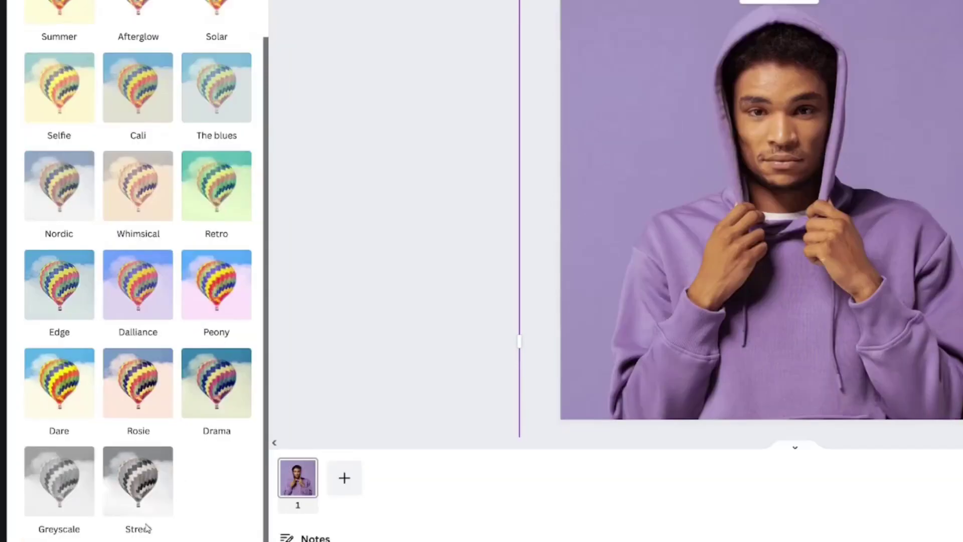
click(169, 536)
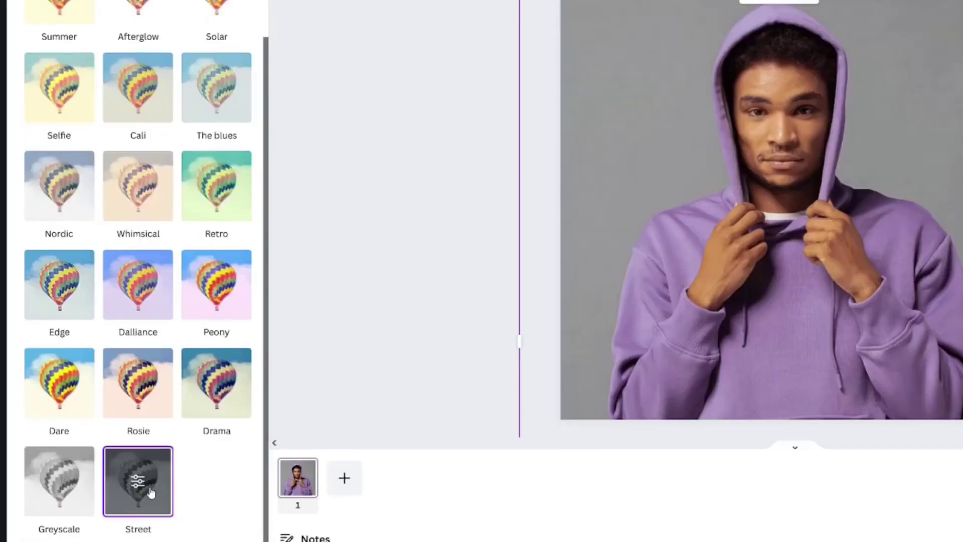
Preview Greyscale, Whimsical and Dalliance, then reapply Street and raise its intensity
click(58, 483)
click(131, 196)
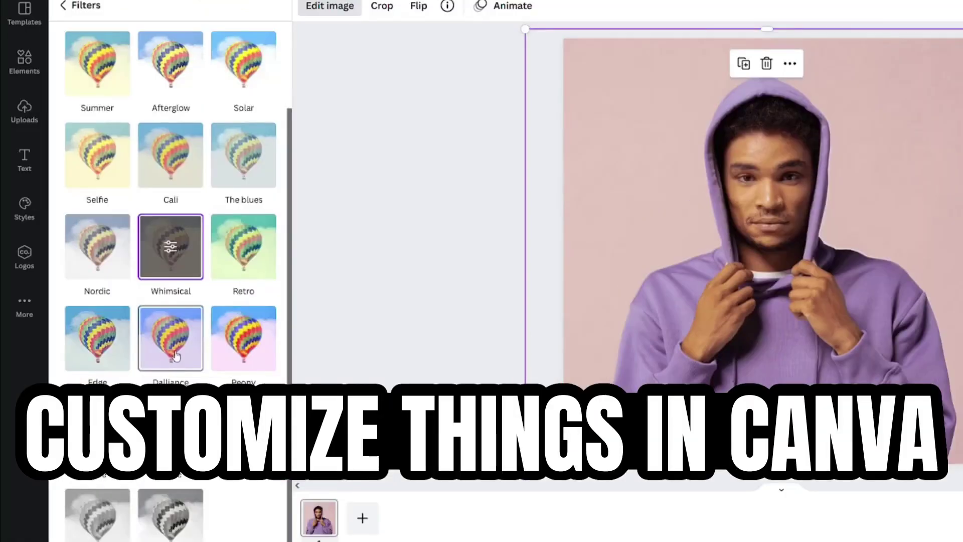
click(144, 303)
click(170, 522)
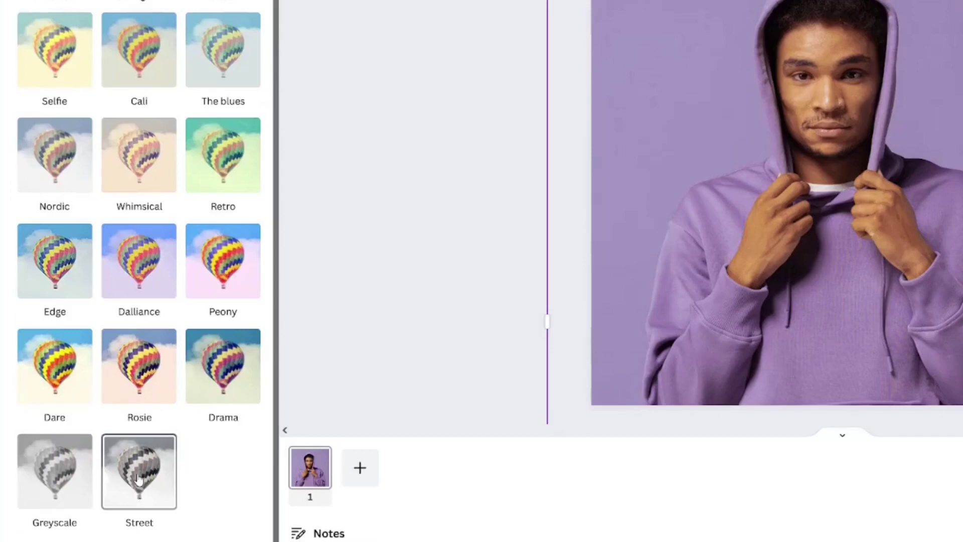
click(139, 479)
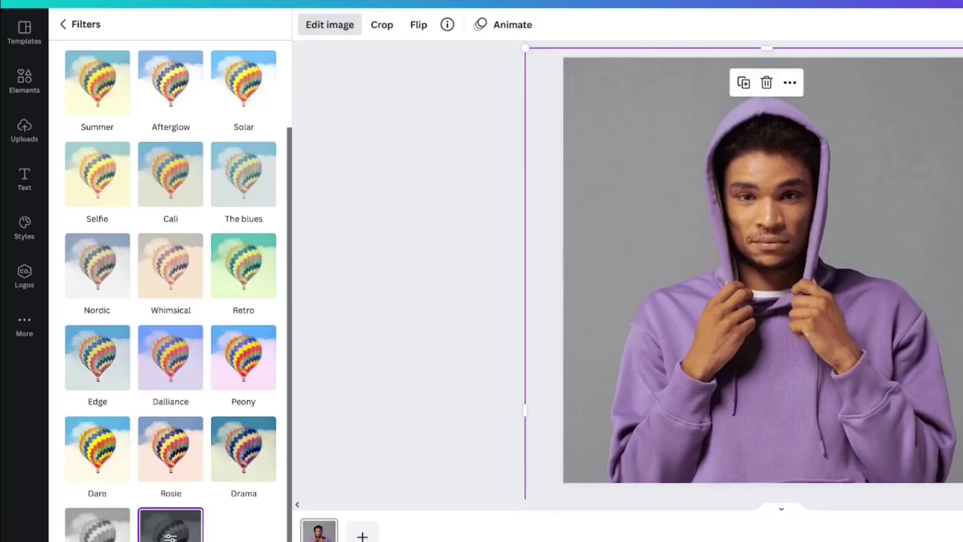
click(171, 536)
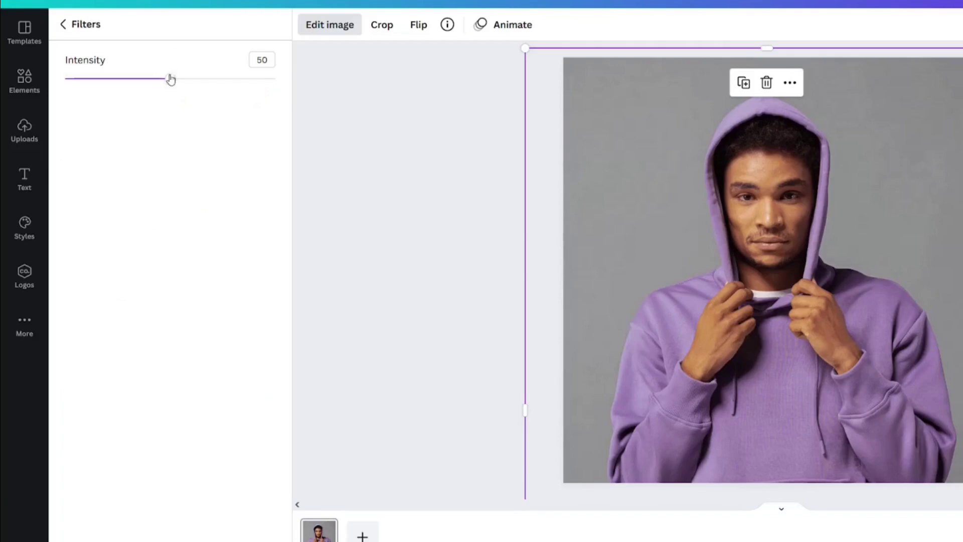
mouse_move(171, 78)
mouse_down()
mouse_move(118, 78)
mouse_move(344, 91)
mouse_move(147, 83)
mouse_move(176, 93)
mouse_up()
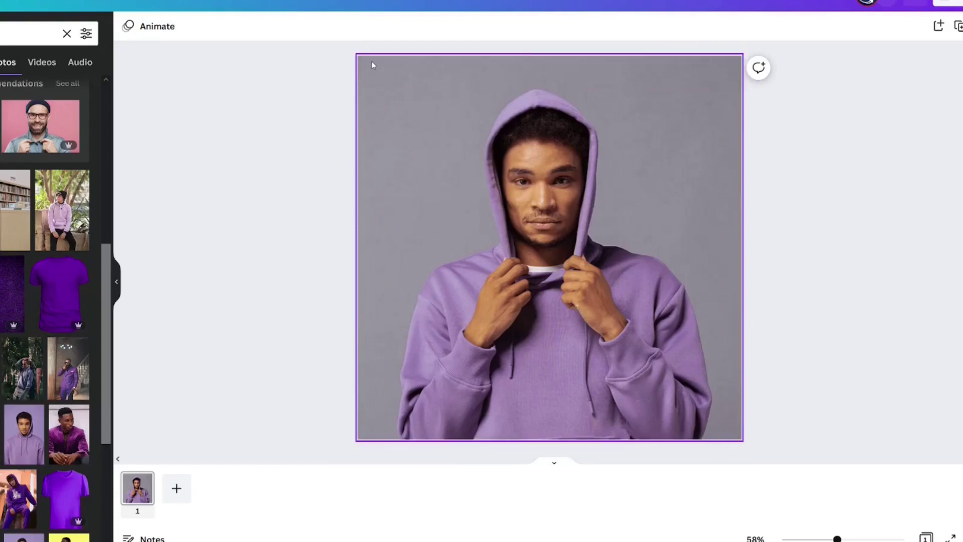
Select the hooded-man photo and replace the Elements search with 'angel wings'
click(427, 141)
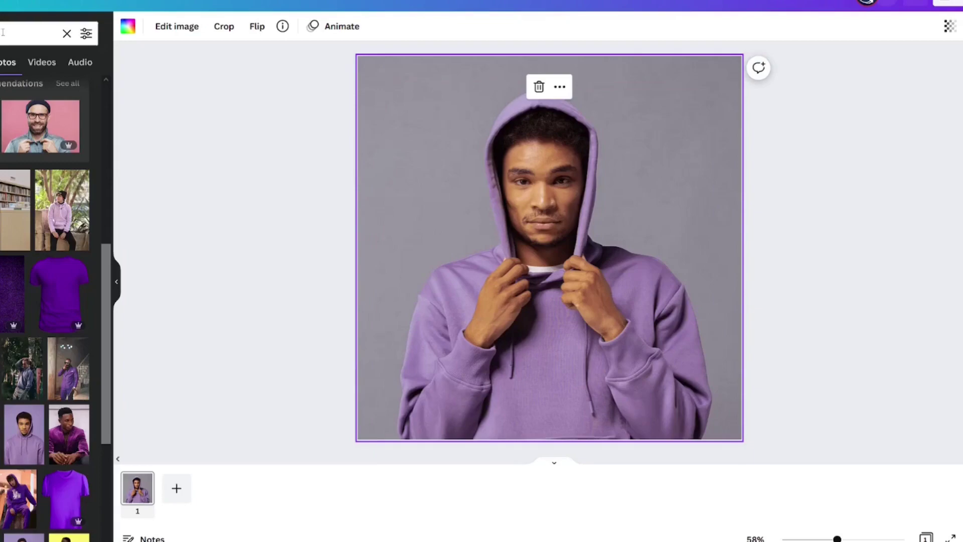
drag(3, 32, 0, 42)
text(angel w)
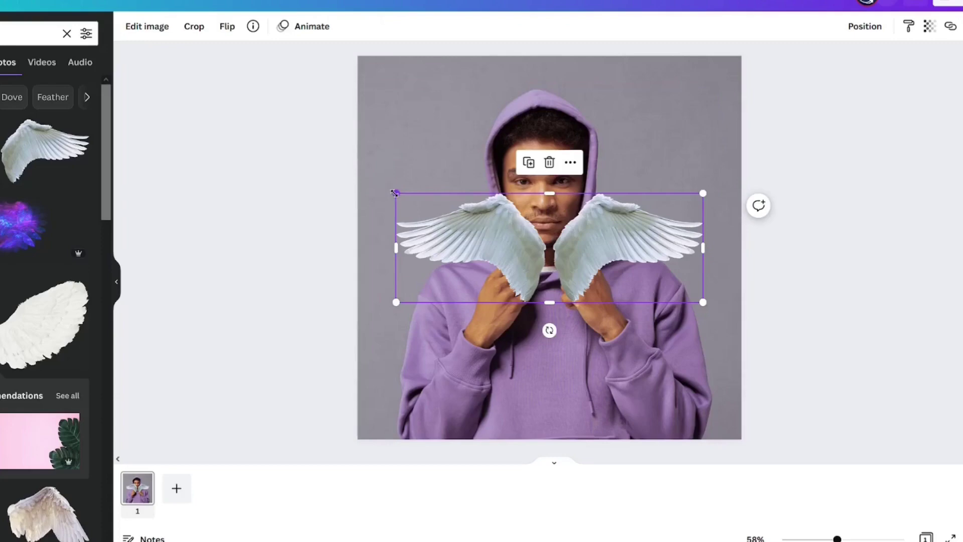
Enlarge the white wings, position them over the man, and send them to the back
drag(395, 193, 284, 152)
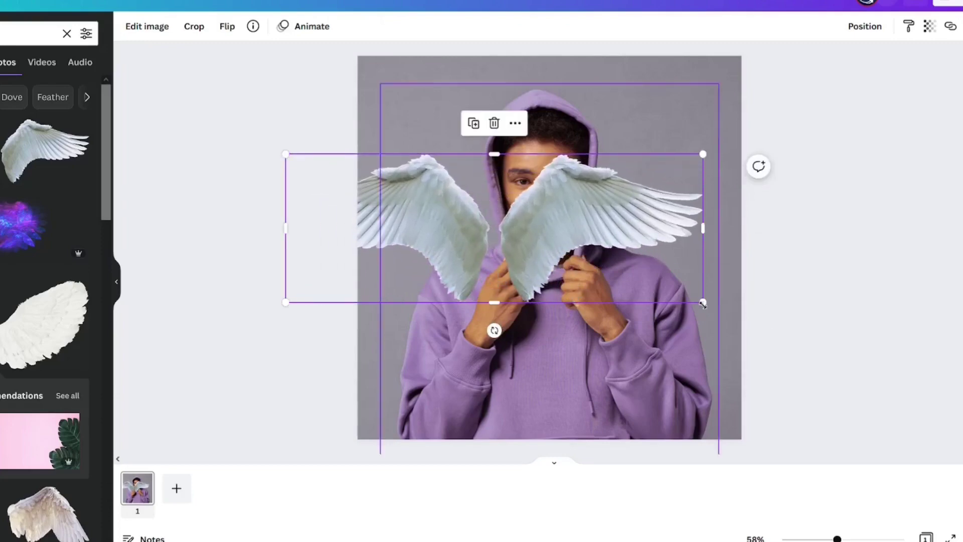
drag(703, 303, 741, 316)
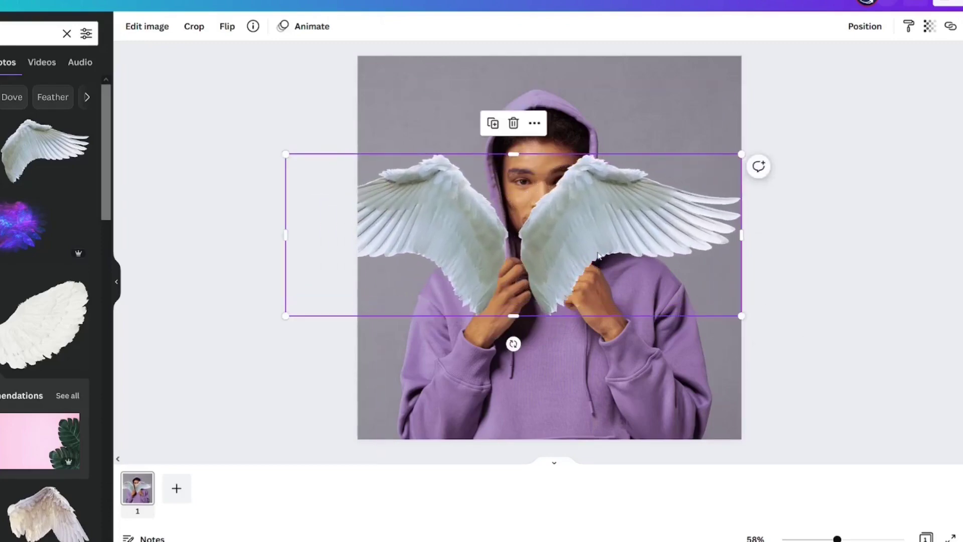
drag(598, 255, 624, 296)
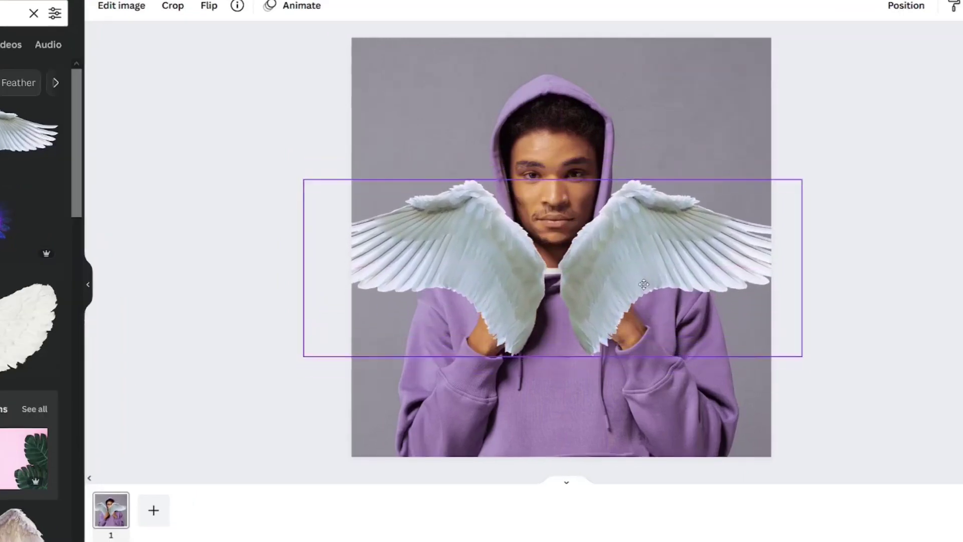
drag(644, 284, 646, 286)
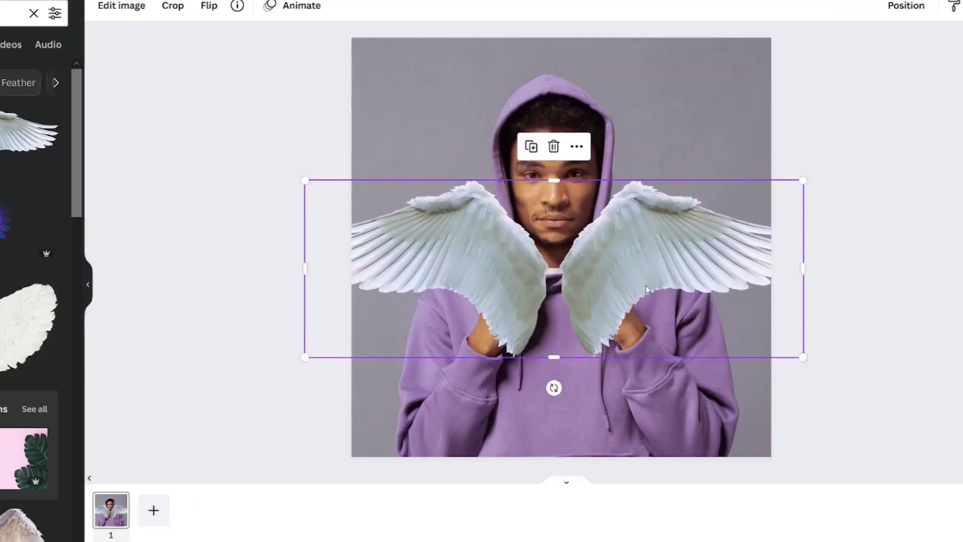
right_click(648, 273)
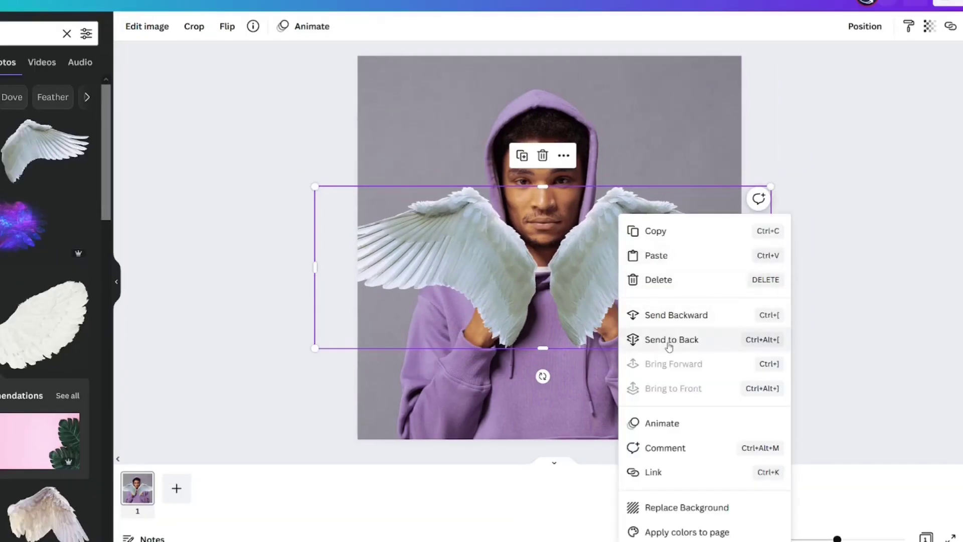
click(668, 341)
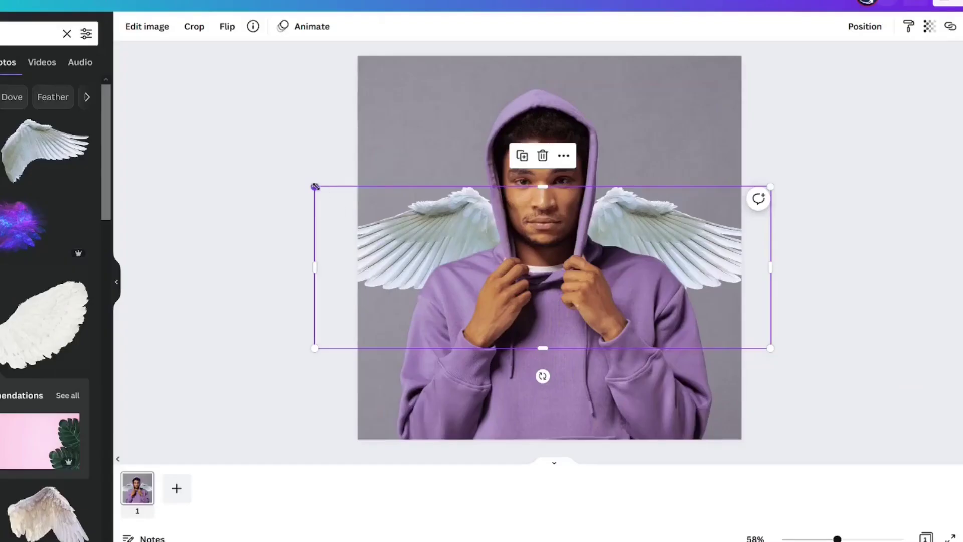
Shrink the white wings slightly and nudge them into place behind the shoulders
drag(461, 207, 475, 213)
drag(328, 192, 333, 194)
mouse_move(377, 268)
mouse_down()
mouse_move(365, 259)
mouse_move(365, 268)
mouse_up()
click(226, 251)
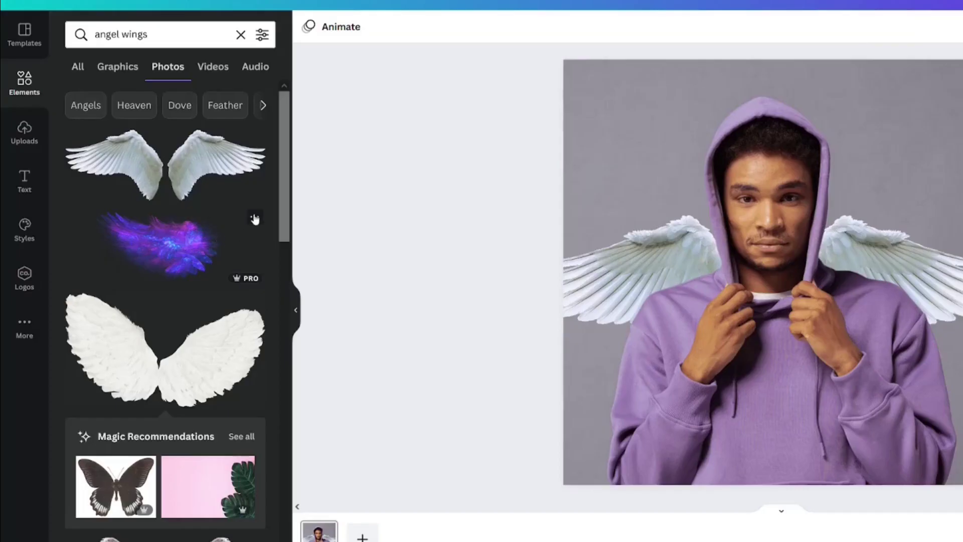
Add the Blue Angel Wing image, shift it up-left, and send it behind the man
click(79, 199)
click(166, 247)
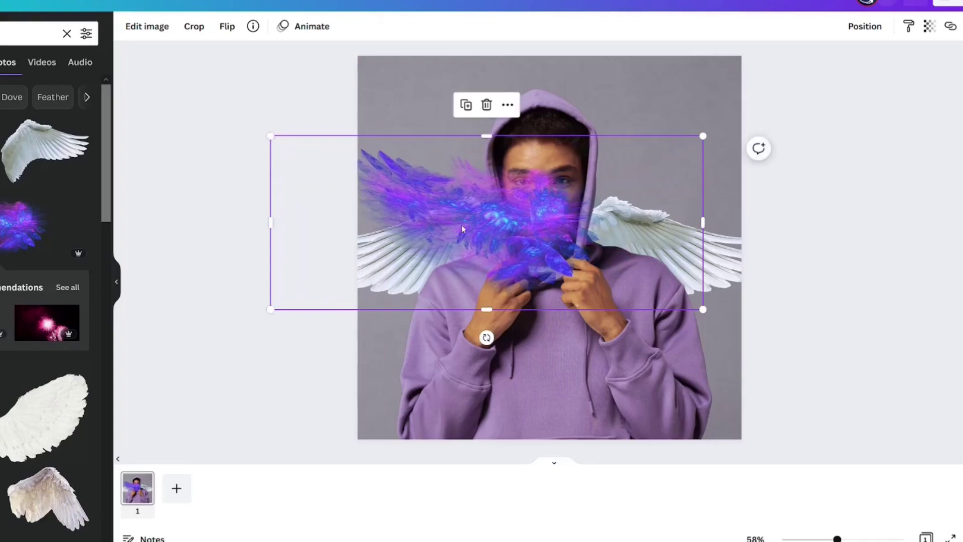
drag(511, 228, 489, 217)
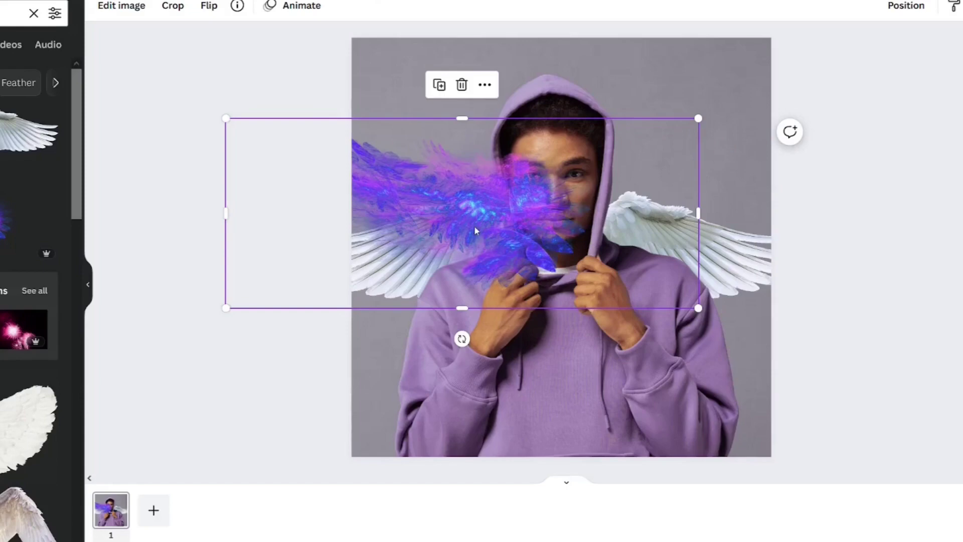
right_click(453, 216)
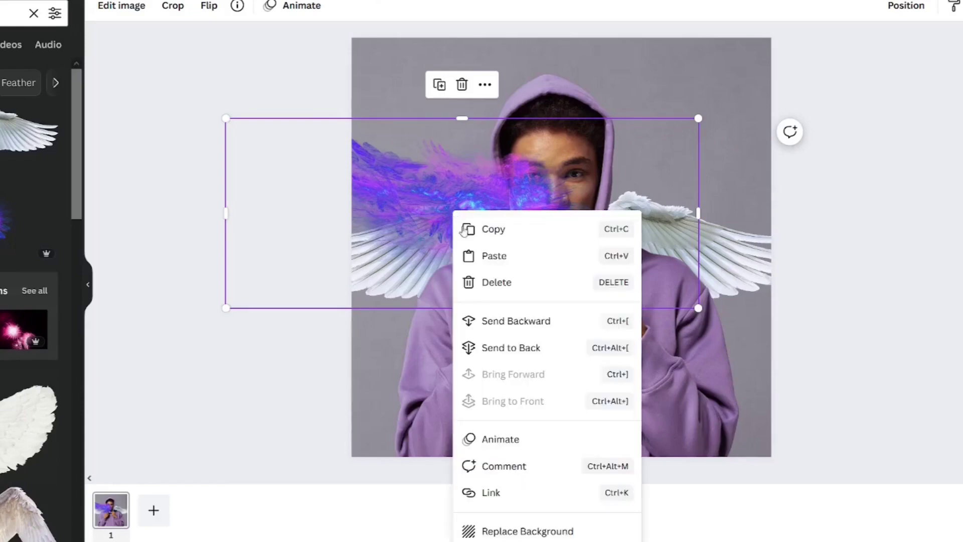
click(518, 356)
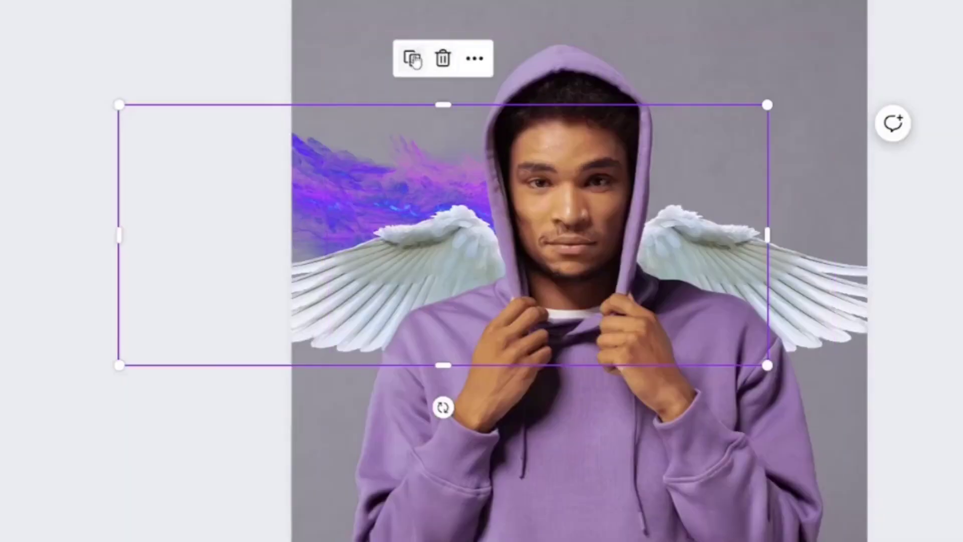
Duplicate the purple wing, tilt the lower copy to -9°, and send it to the back
click(411, 59)
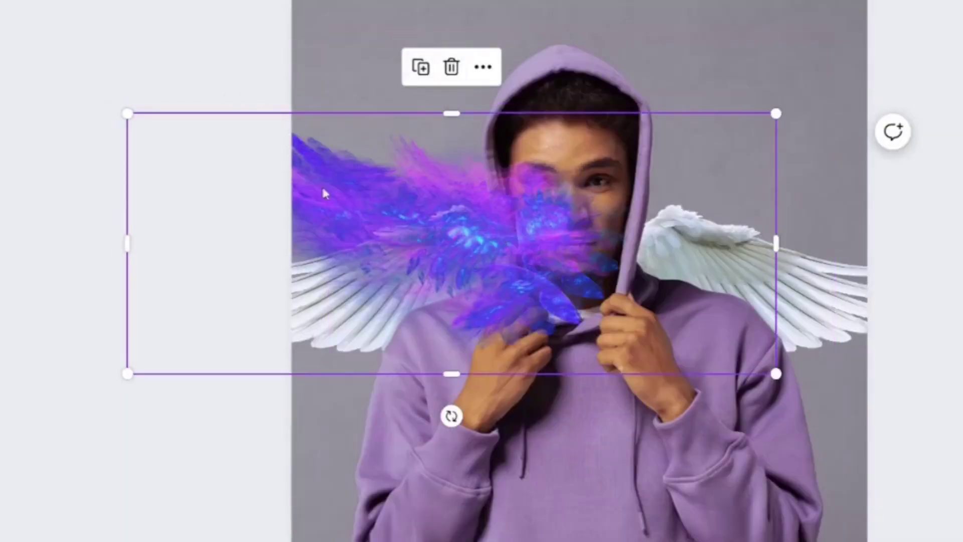
drag(431, 240, 412, 380)
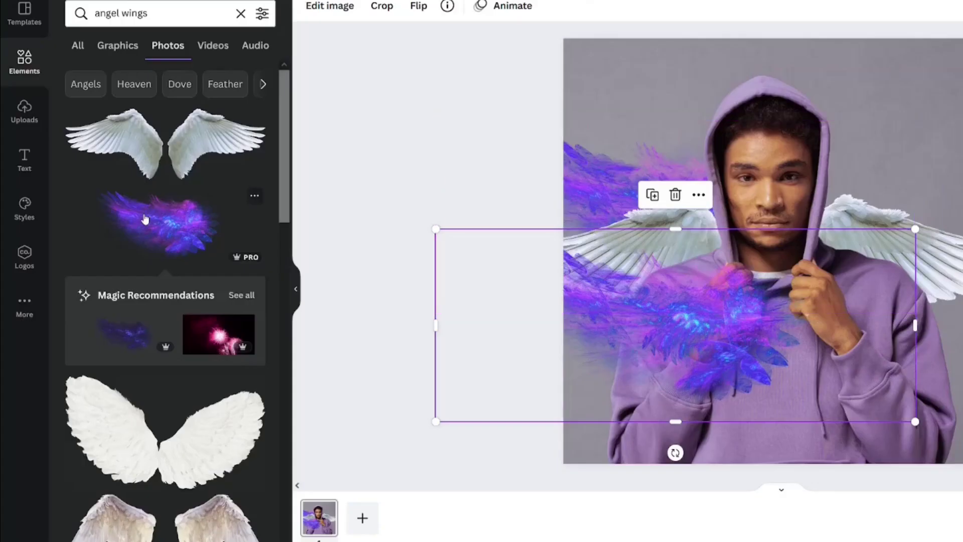
drag(577, 268, 579, 159)
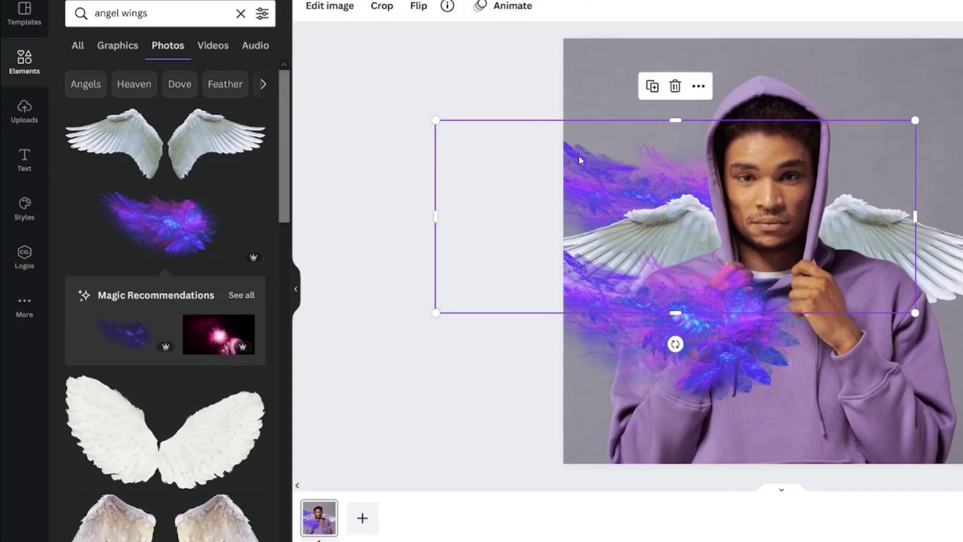
click(668, 354)
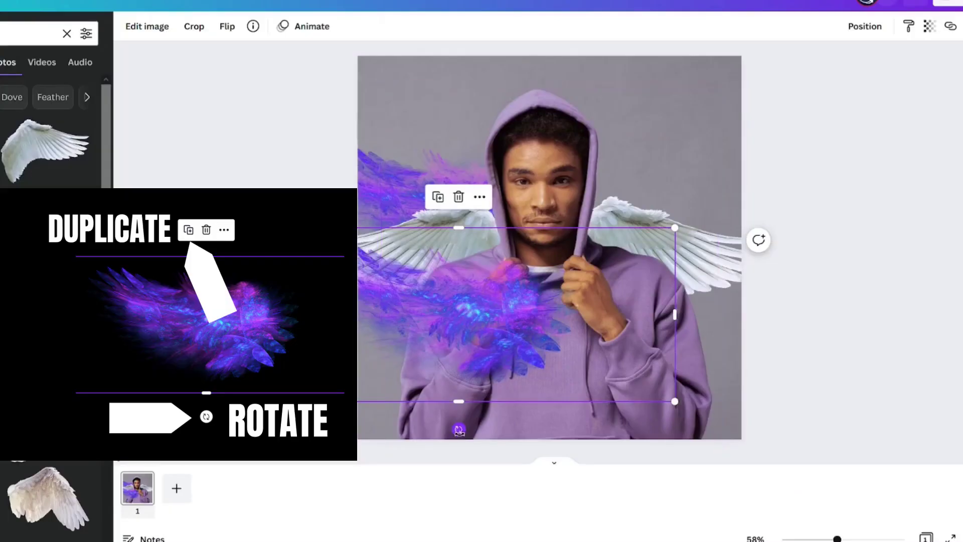
drag(459, 429, 474, 426)
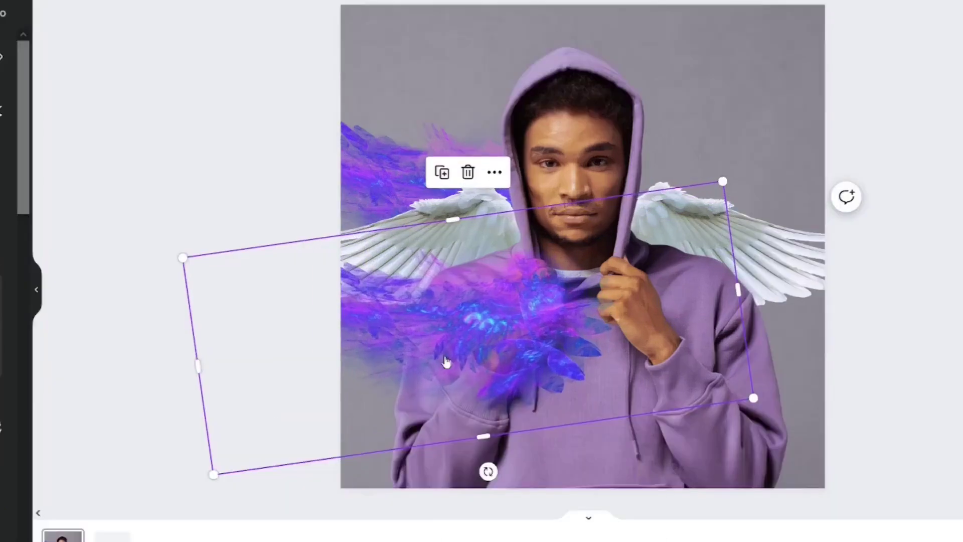
right_click(447, 359)
click(489, 372)
click(337, 295)
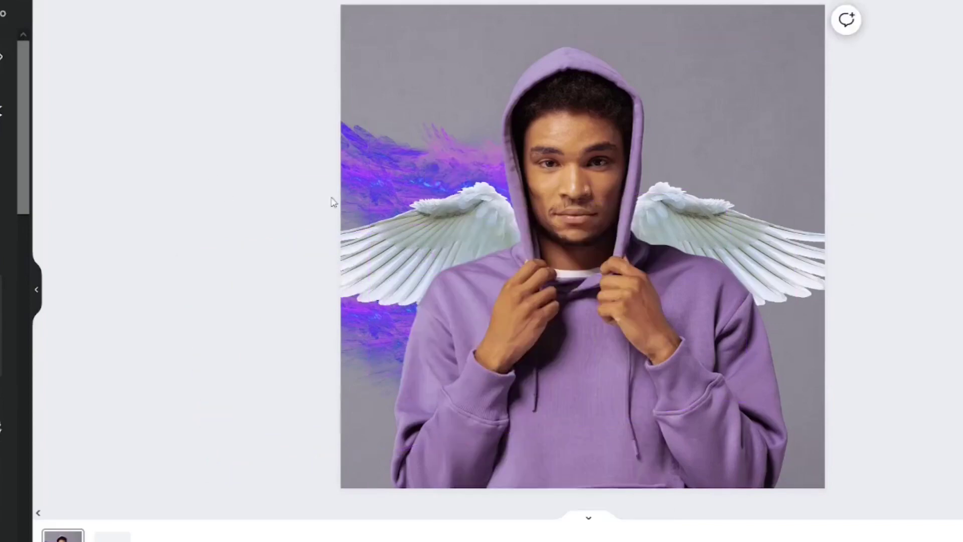
Nudge the white wings up two arrow-key steps behind the man's shoulders
click(399, 233)
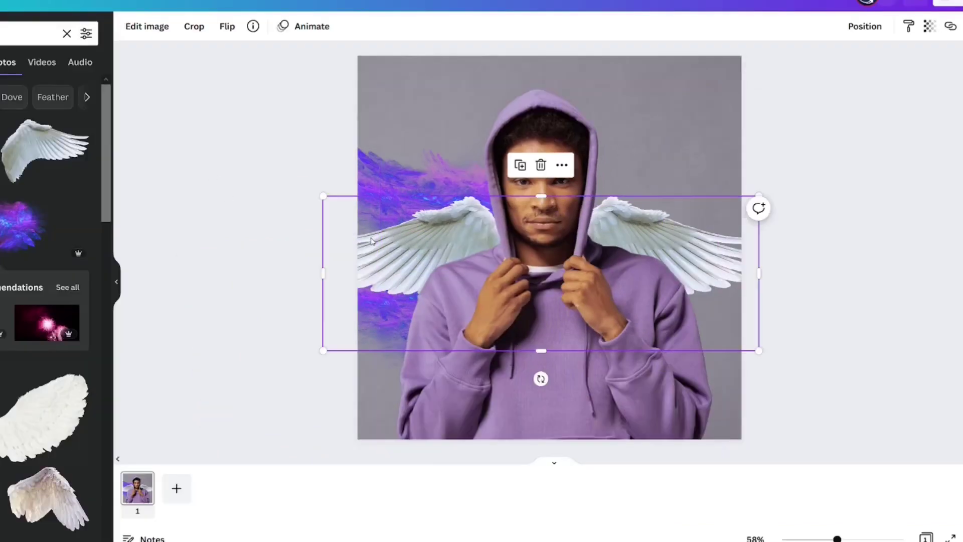
key(Escape)
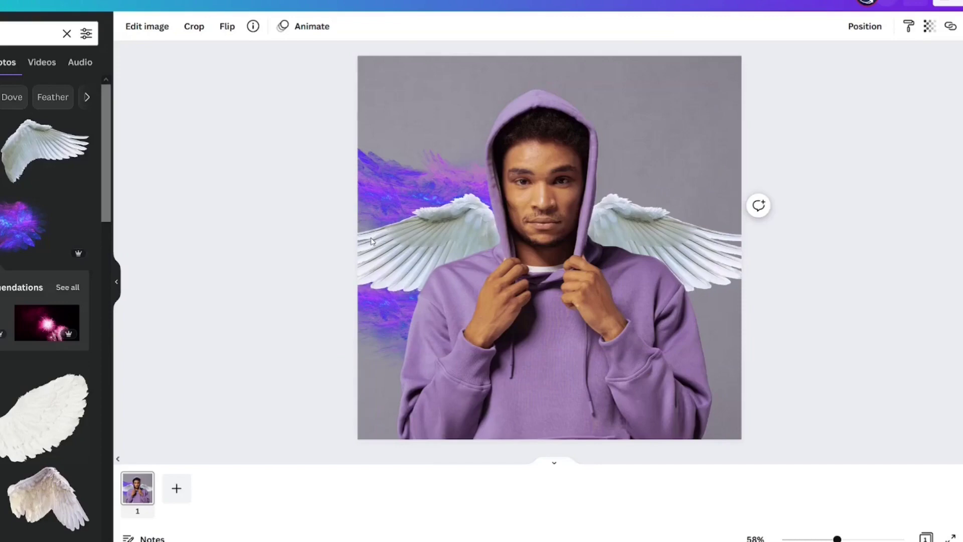
click(371, 242)
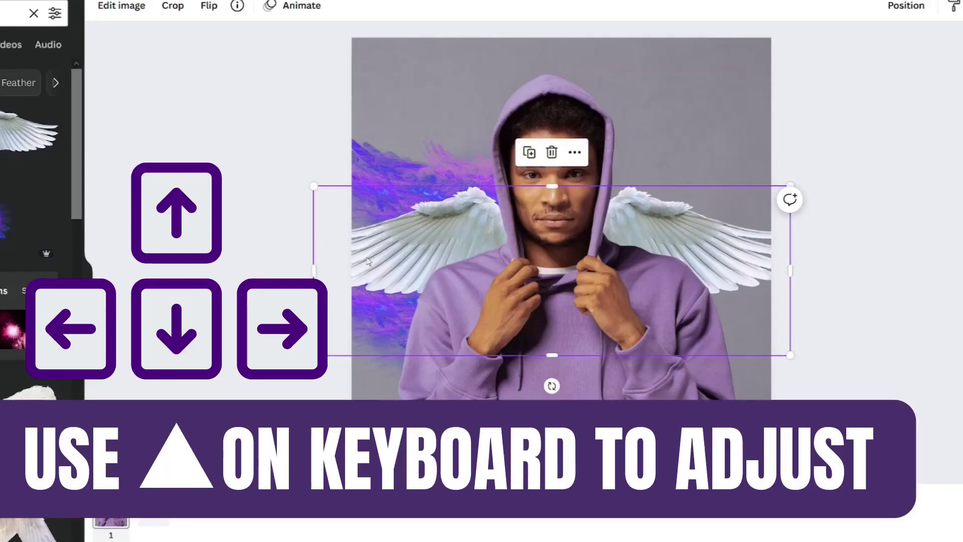
key(Up)
key(Up)
key(Up)
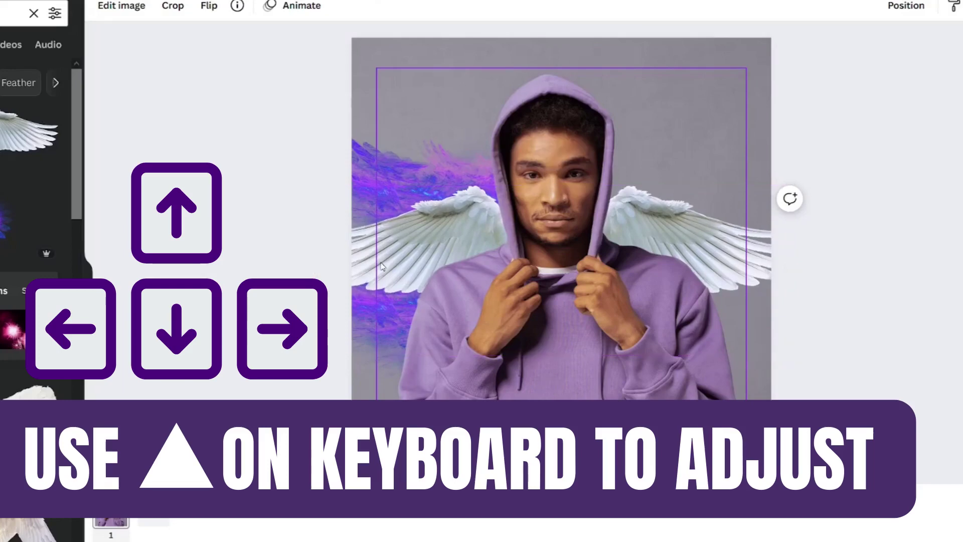
key(Up)
key(Up)
key(Up)
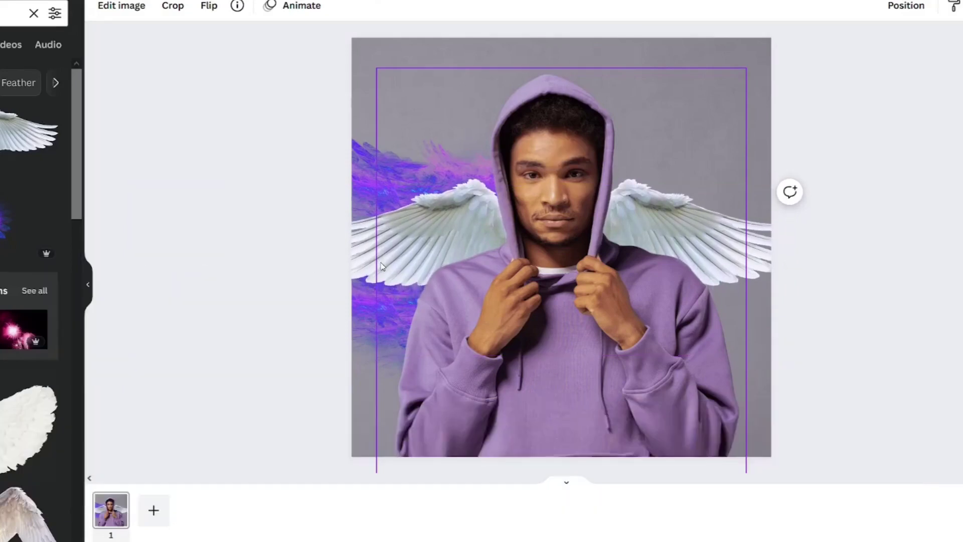
click(176, 132)
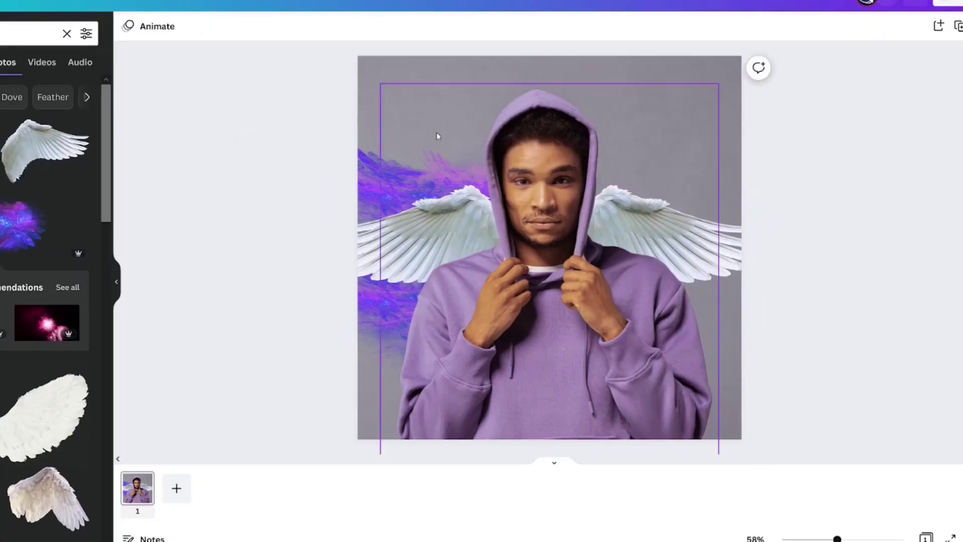
Place a horizontally flipped copy of the purple smoke on the man's right side, sent to back
click(463, 160)
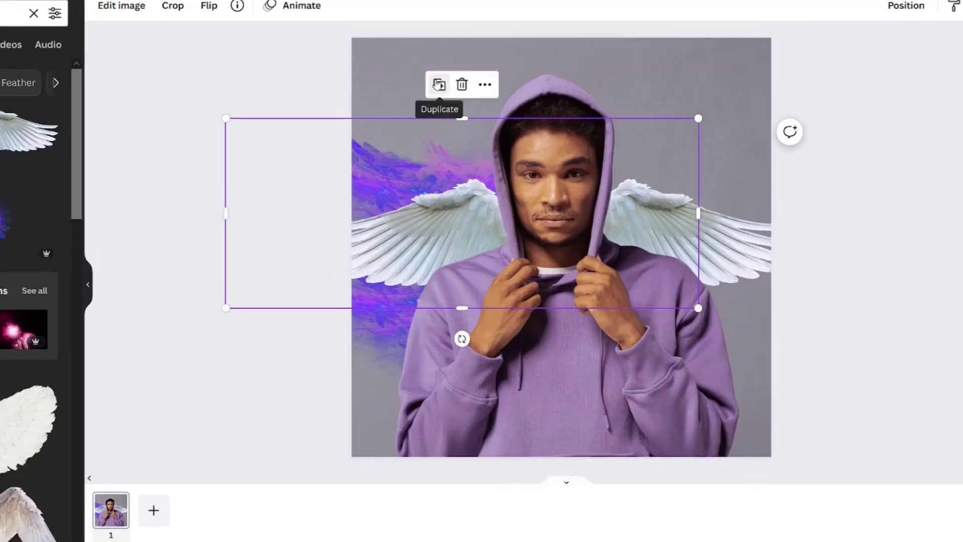
click(438, 99)
drag(426, 200, 613, 179)
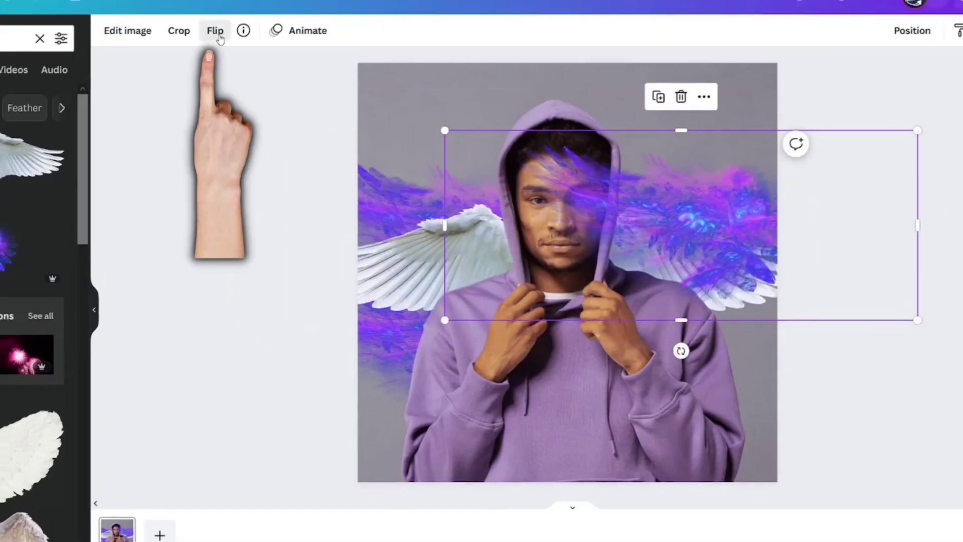
click(211, 9)
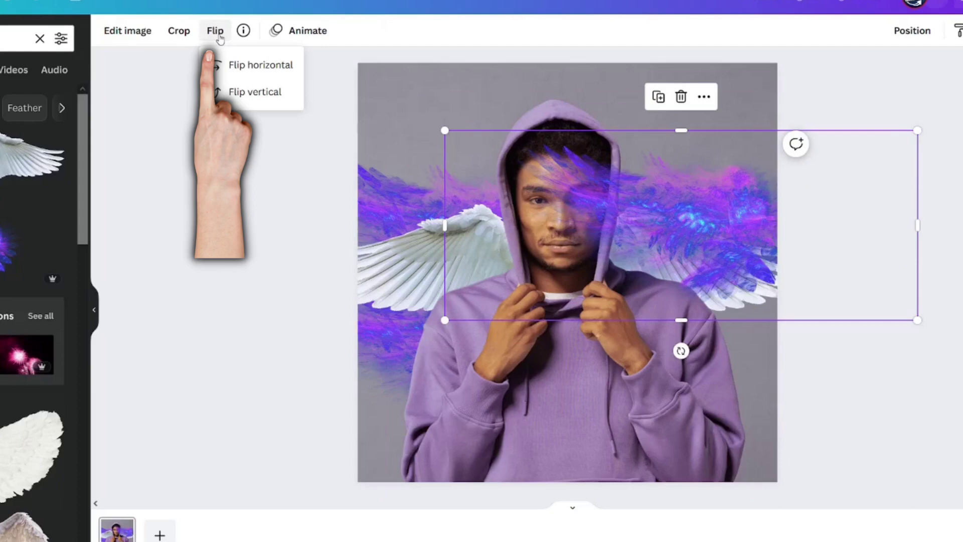
click(226, 69)
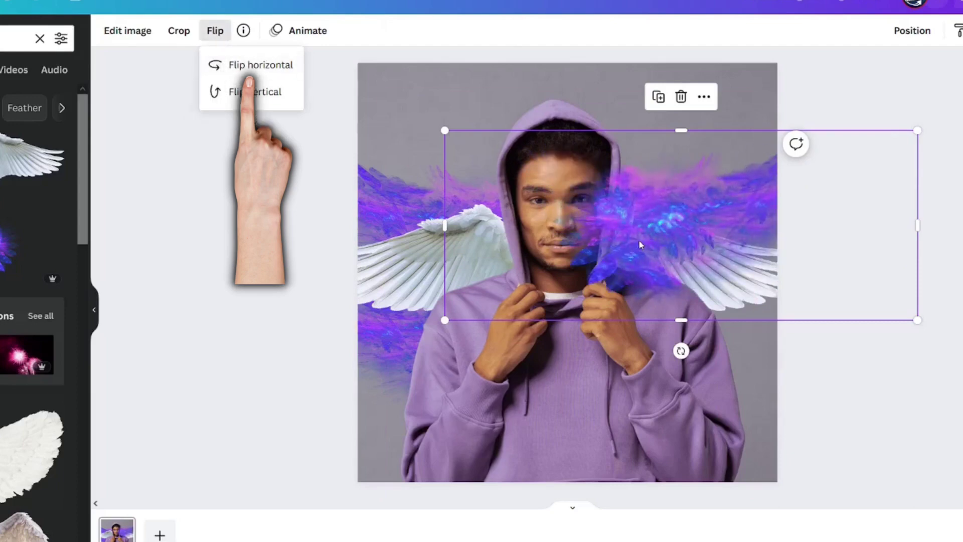
right_click(701, 224)
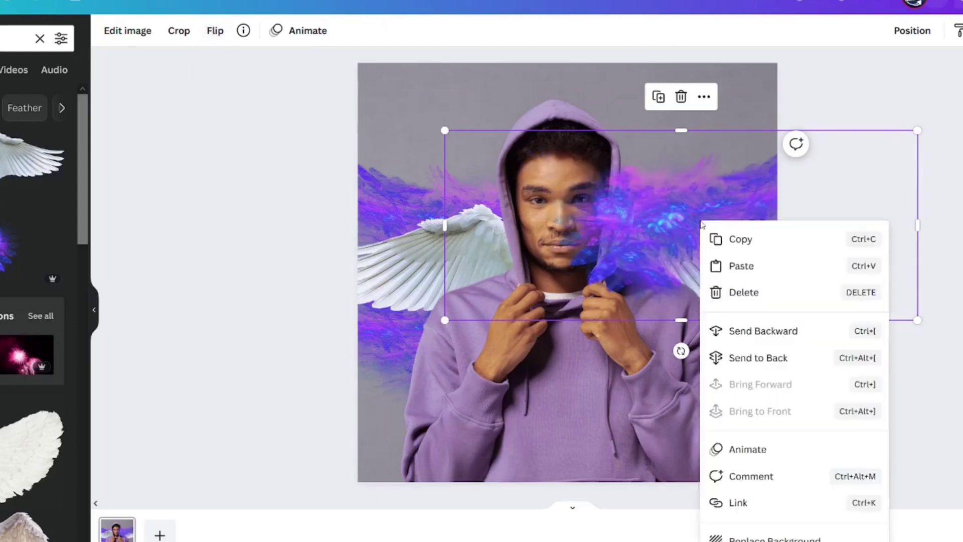
click(755, 357)
Add a second, slightly tilted smoke copy lower right behind the white wings, nudged down
click(652, 73)
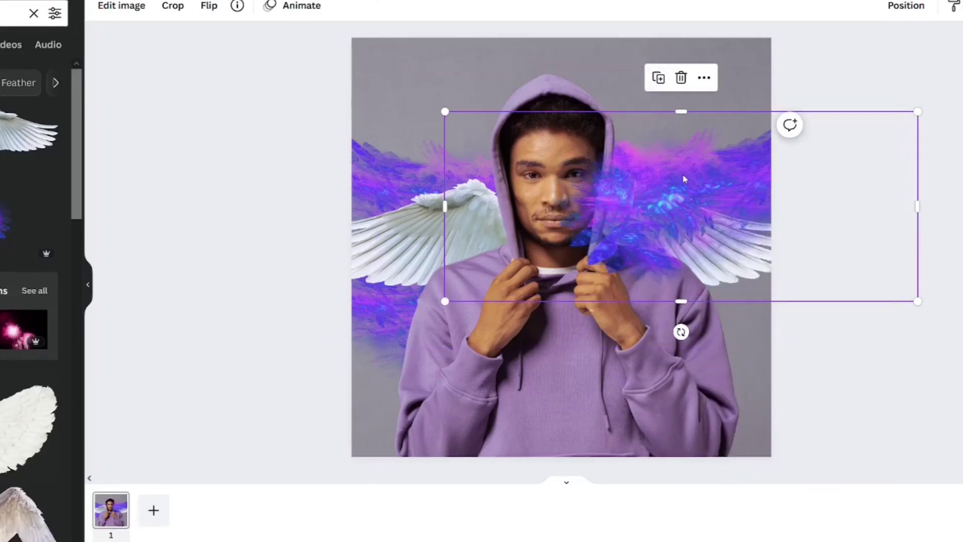
drag(682, 193, 685, 273)
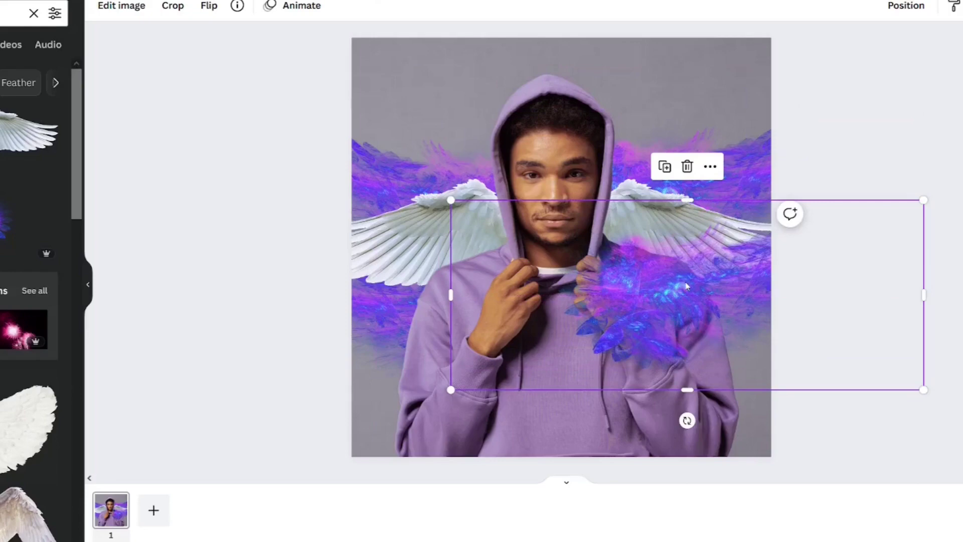
drag(687, 417, 670, 420)
right_click(676, 326)
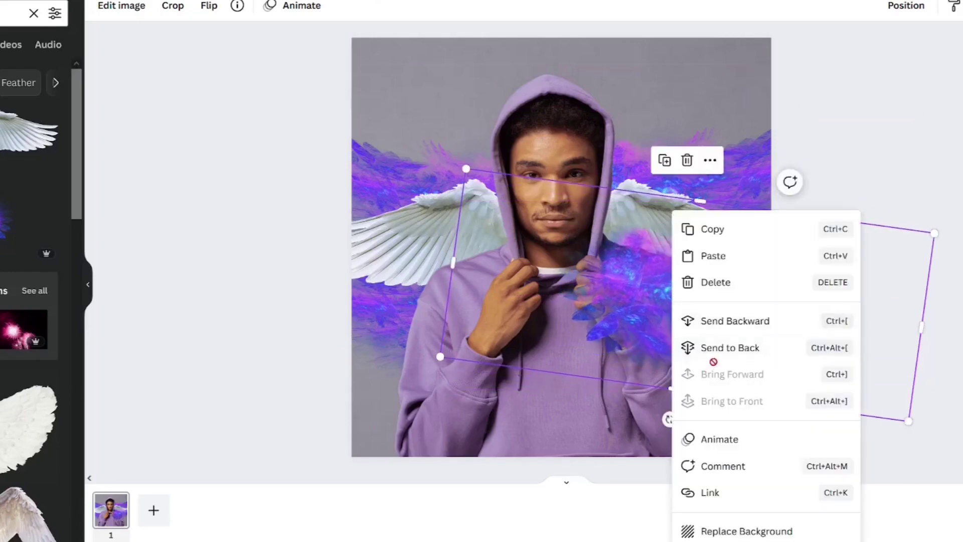
click(703, 346)
key(Escape)
click(759, 163)
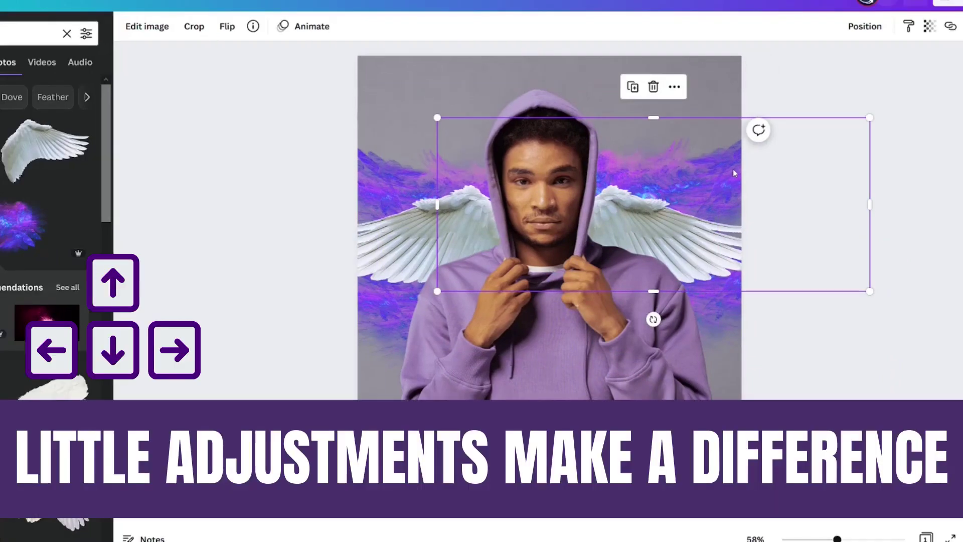
key(Down)
key(Down)
key(Down)
key(Down)
key(Down)
key(Down)
key(Down)
key(Down)
key(Down)
key(Down)
key(Down)
key(Down)
key(Down)
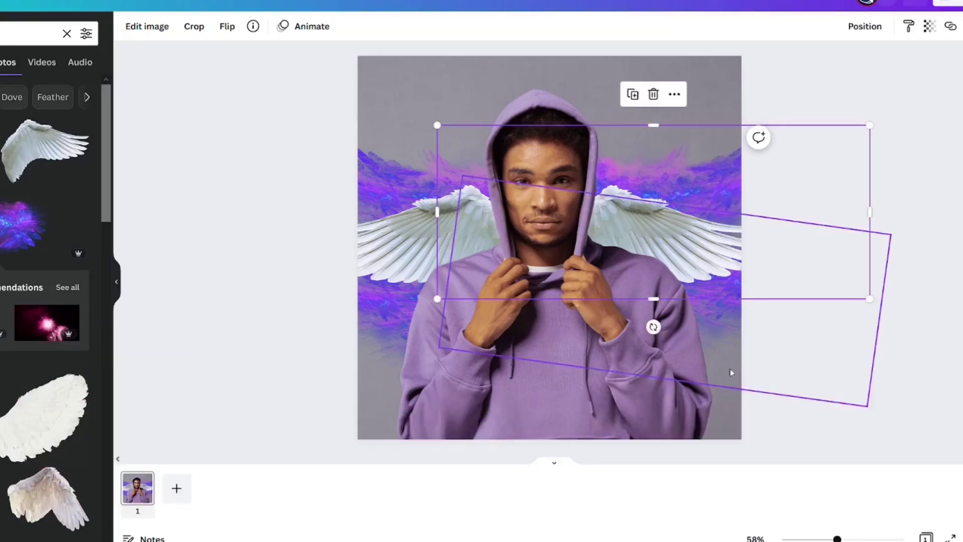
click(723, 332)
click(740, 365)
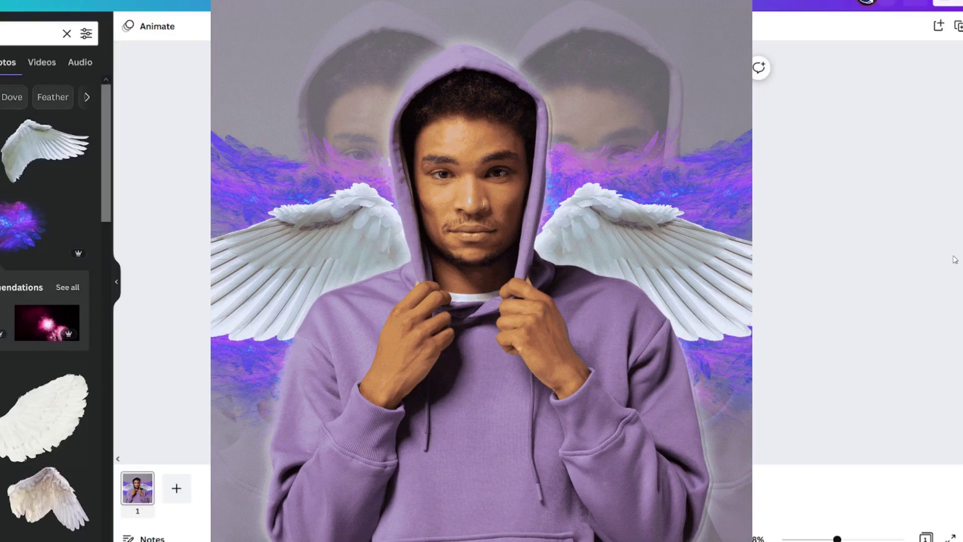
click(445, 252)
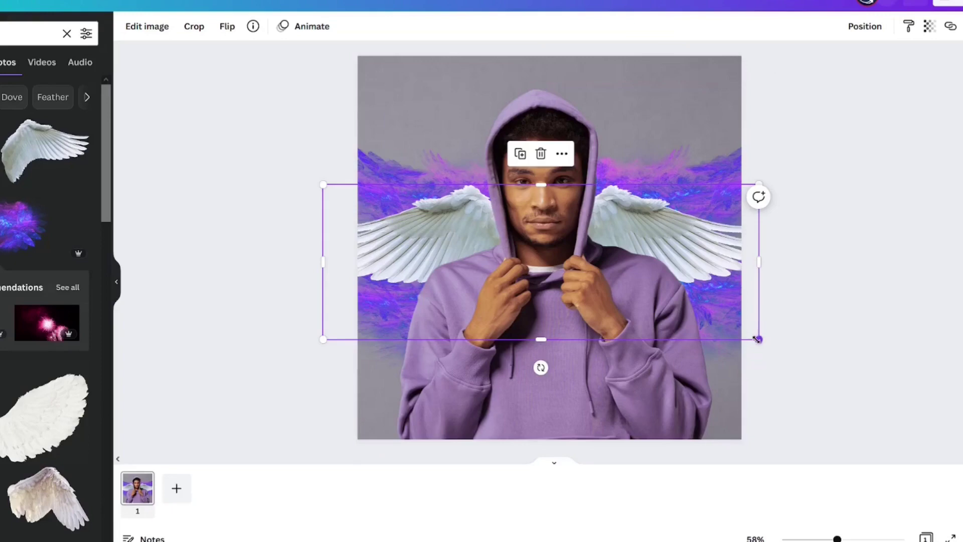
click(218, 218)
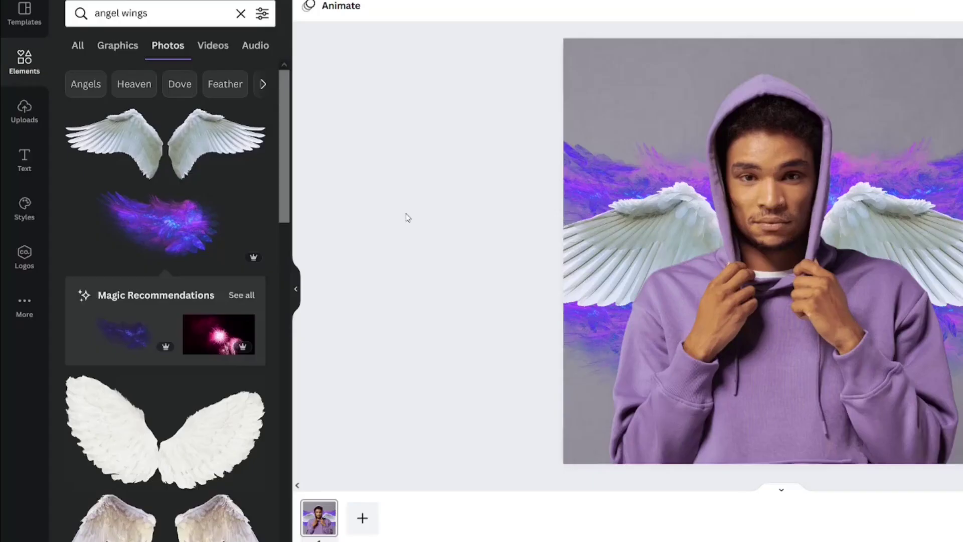
Search Elements for 'grid' and add the first full-page grid to the design
click(177, 12)
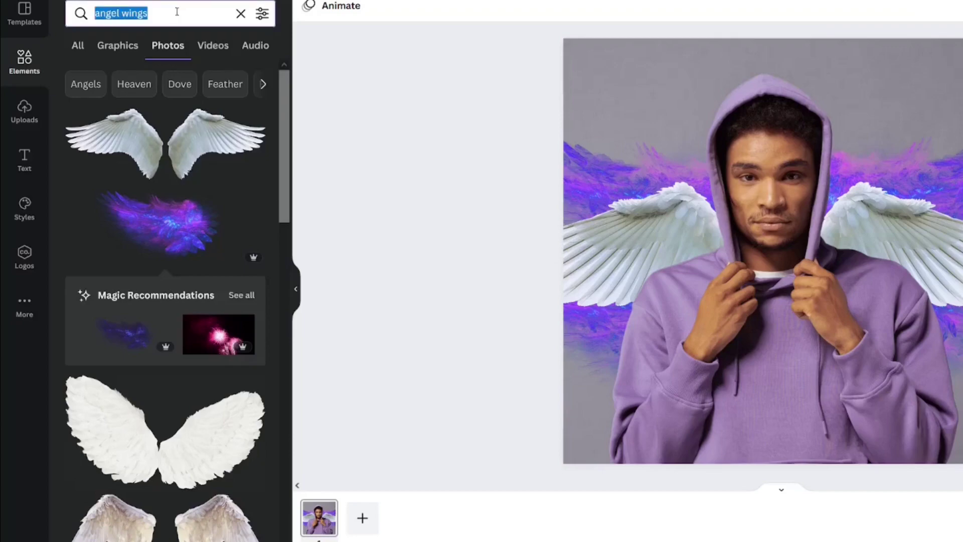
text(grid)
key(Return)
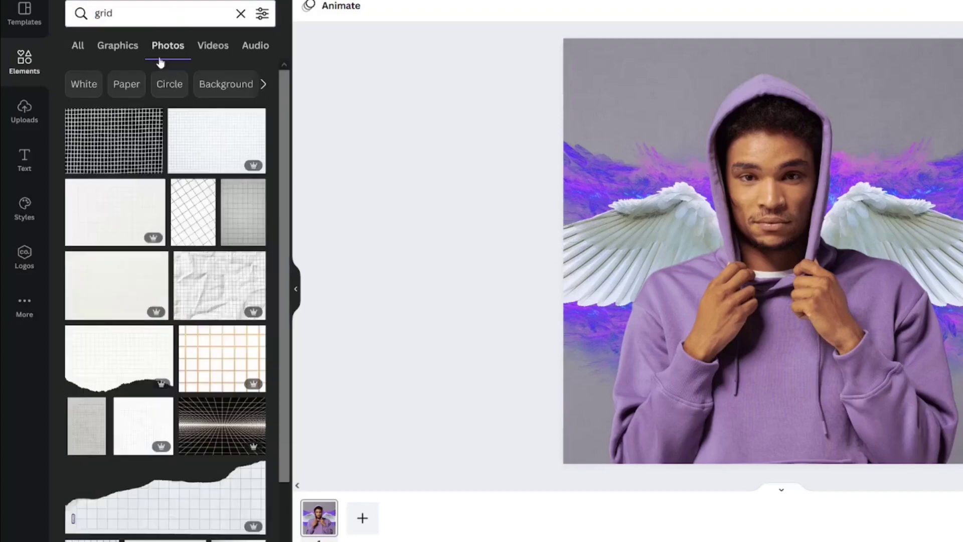
click(78, 45)
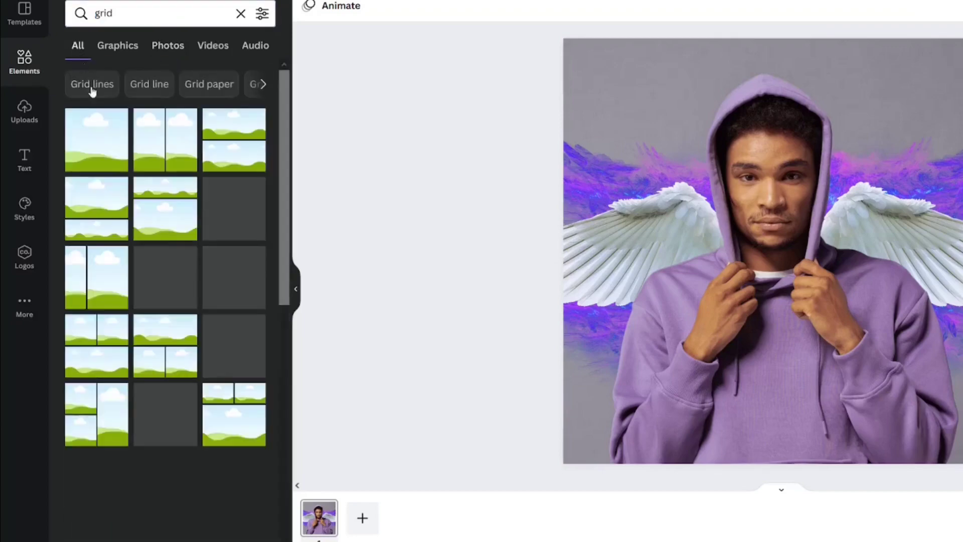
click(99, 145)
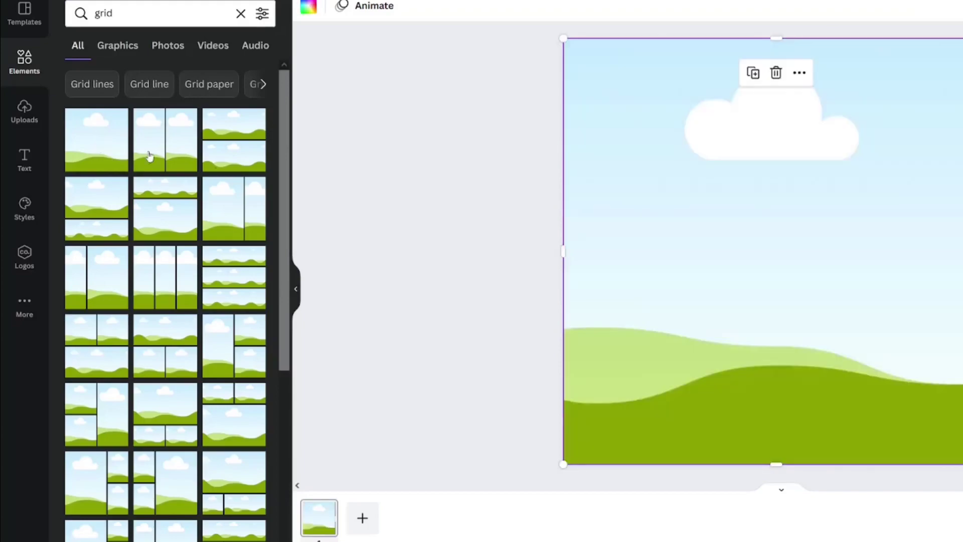
Move the grid behind the hooded man and set its transparency to 32
right_click(700, 217)
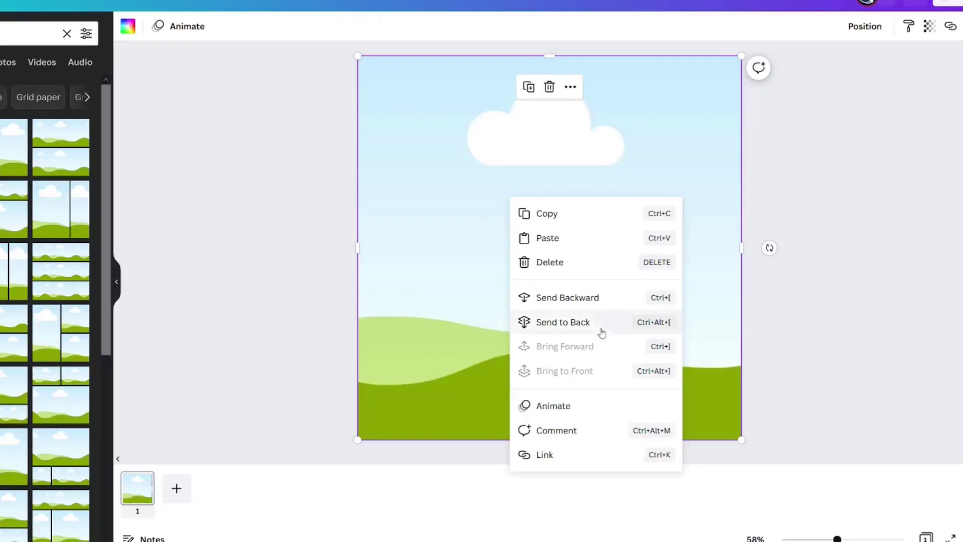
click(592, 299)
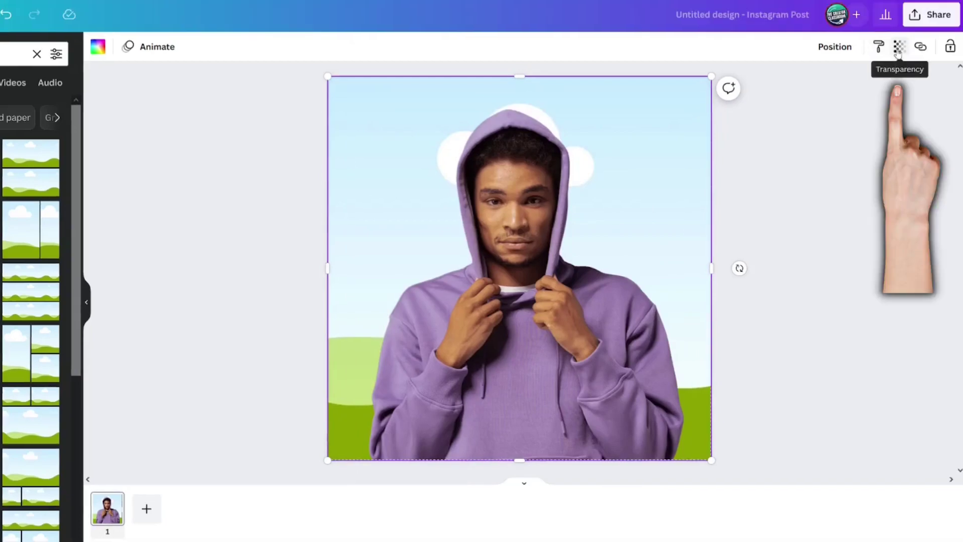
click(898, 50)
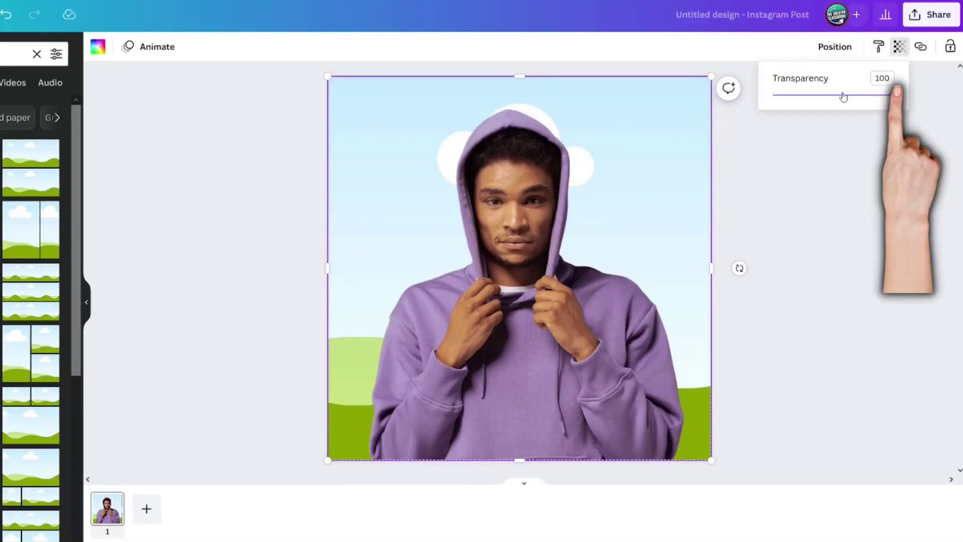
drag(816, 97, 808, 96)
Lower the grid's transparency slightly and drop a copy of the hooded man photo into the grid
click(524, 287)
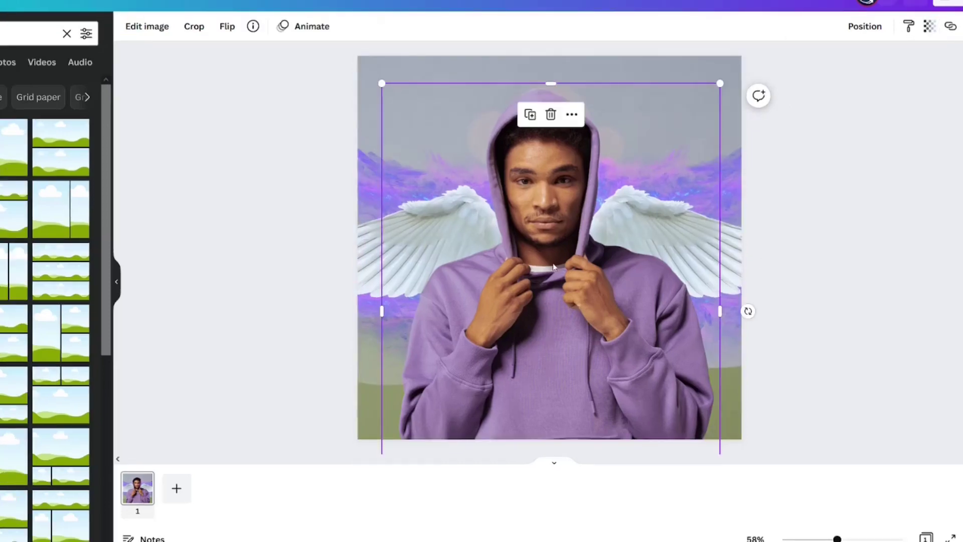
click(530, 114)
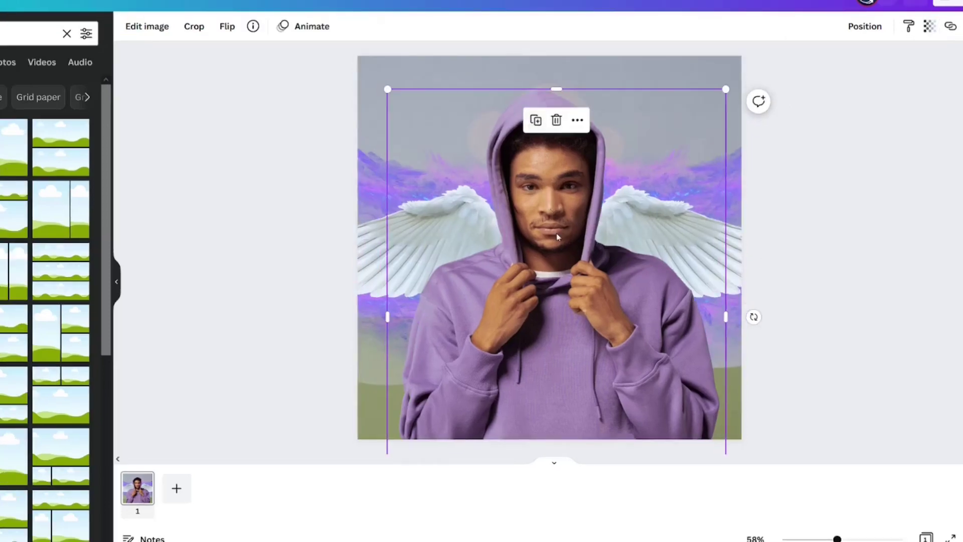
drag(552, 198, 648, 341)
drag(539, 121, 574, 91)
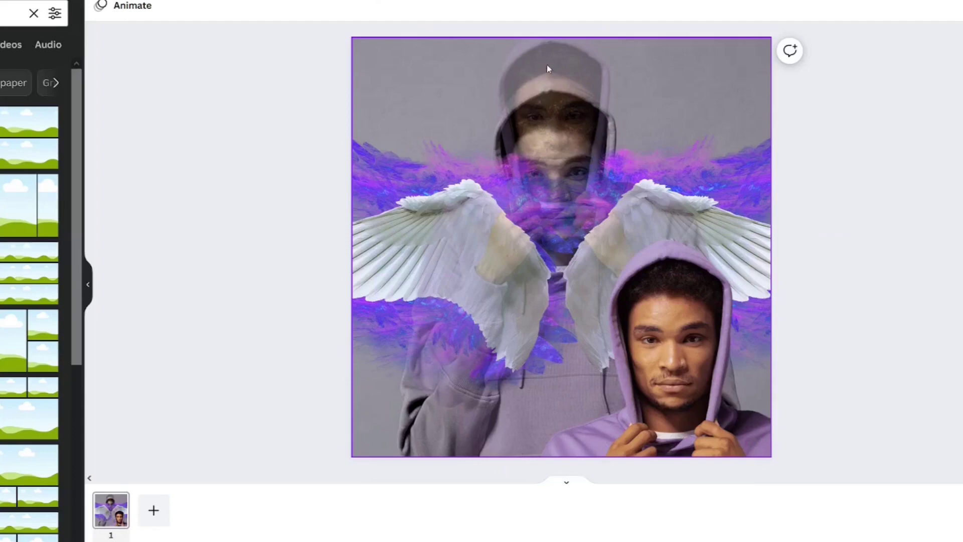
Enlarge the man photo inside the grid frame, then reposition the photo on the page
click(454, 61)
double_click(476, 69)
scroll(355, 451, down, 3)
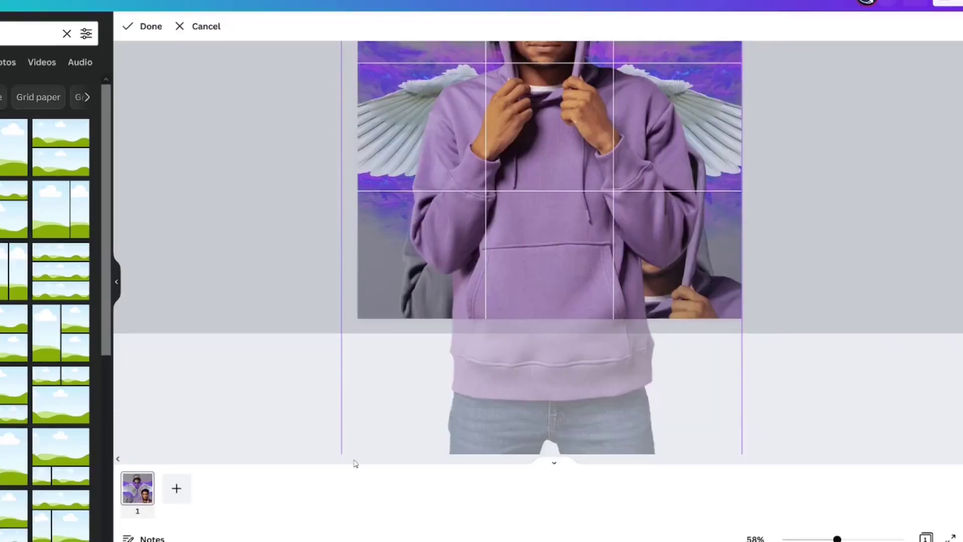
scroll(355, 407, down, 1)
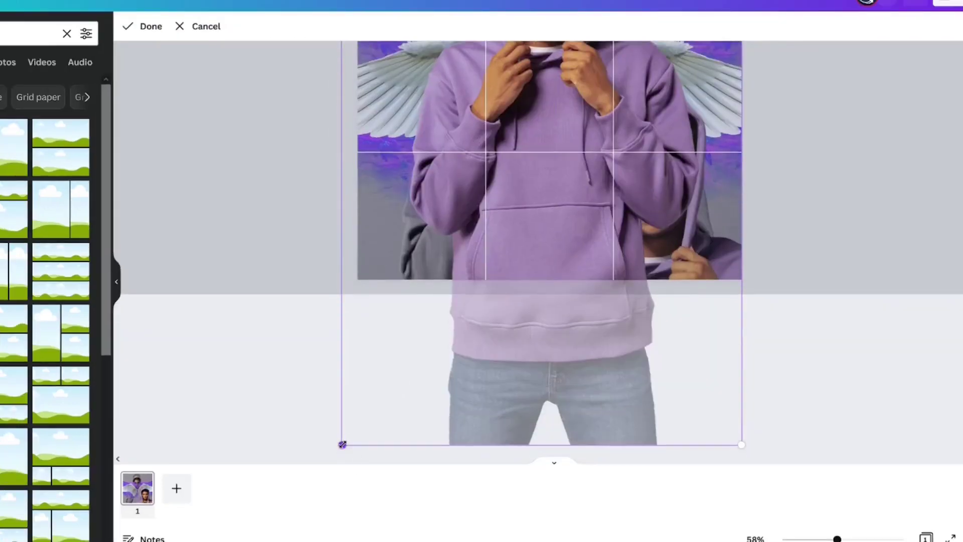
drag(342, 444, 211, 502)
click(876, 186)
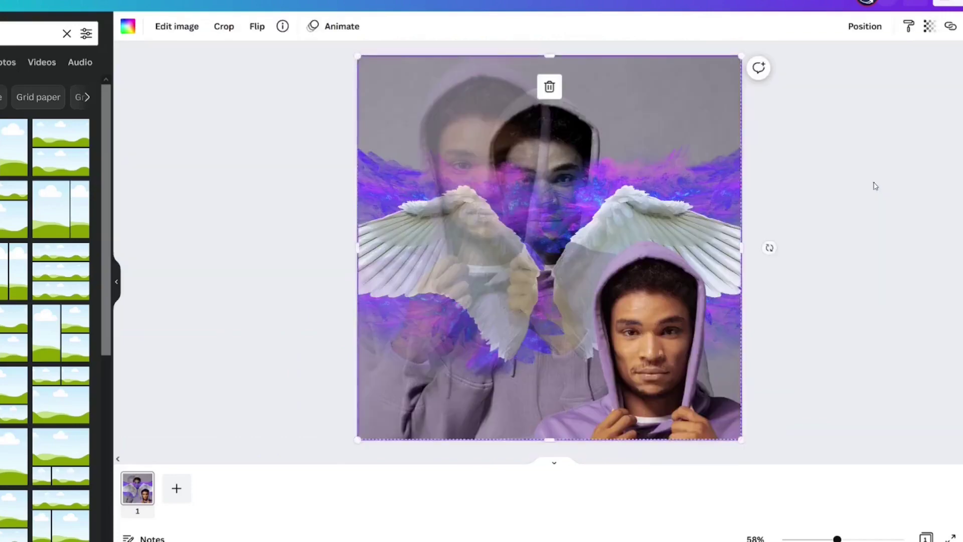
click(876, 187)
drag(678, 347, 586, 220)
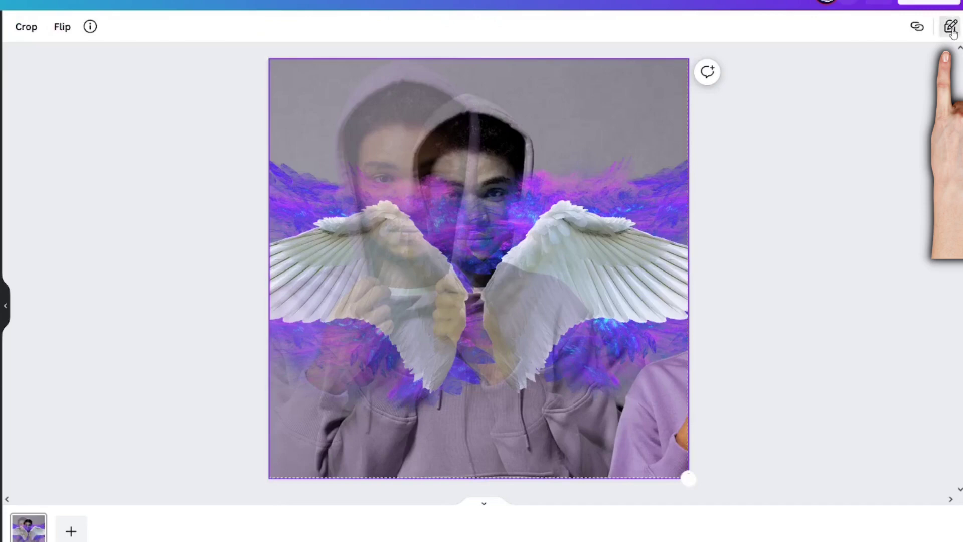
Lock the faded grid background and move the hooded man back to the page centre
click(951, 28)
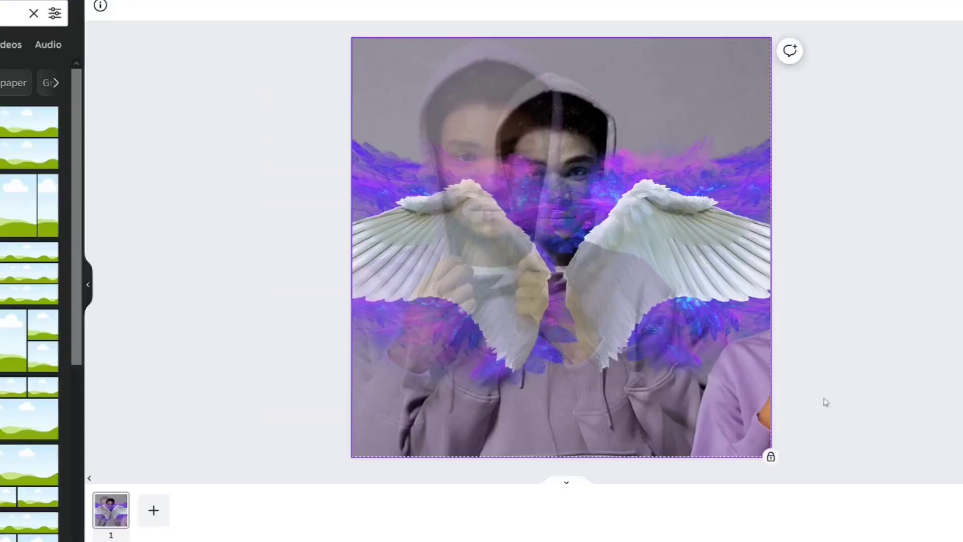
click(746, 417)
drag(746, 416, 458, 338)
Unlock the faded background, duplicate it and shift the copy to the right
click(440, 80)
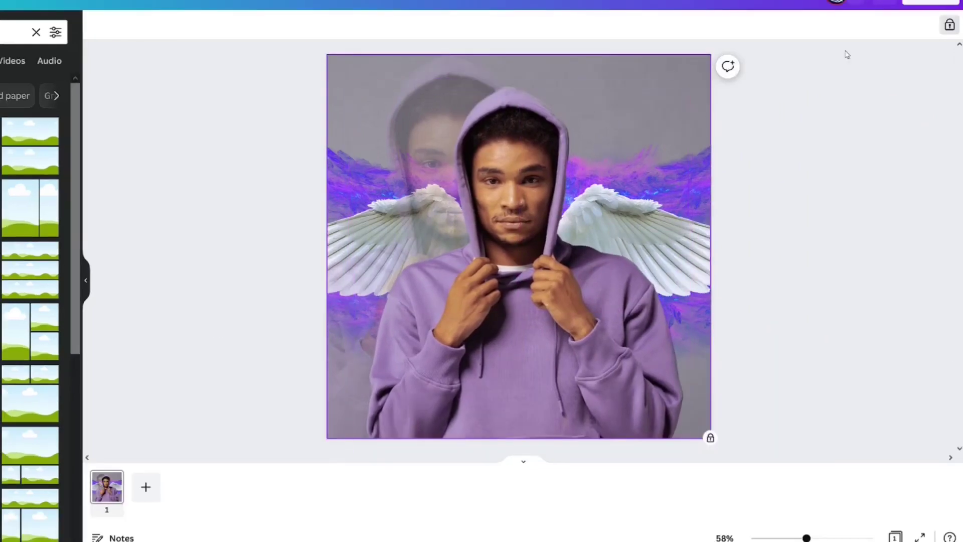
click(949, 26)
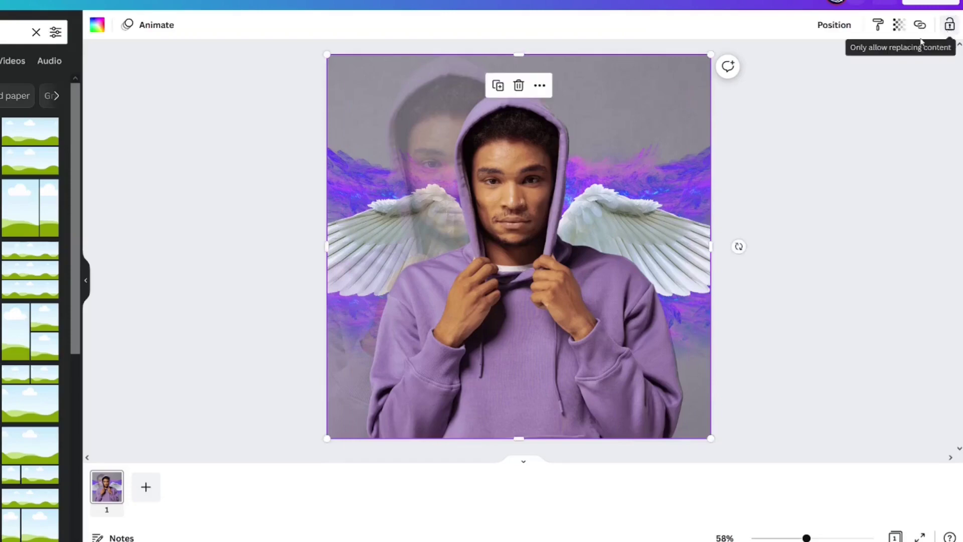
click(497, 85)
drag(446, 122, 581, 112)
click(233, 116)
Send the duplicate behind the original and send the full-page image to the back
right_click(642, 153)
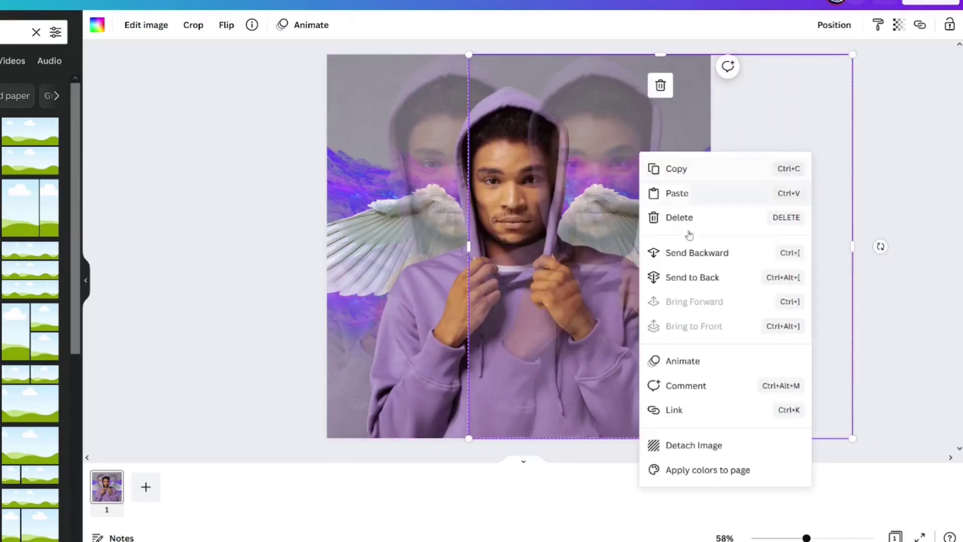
click(673, 278)
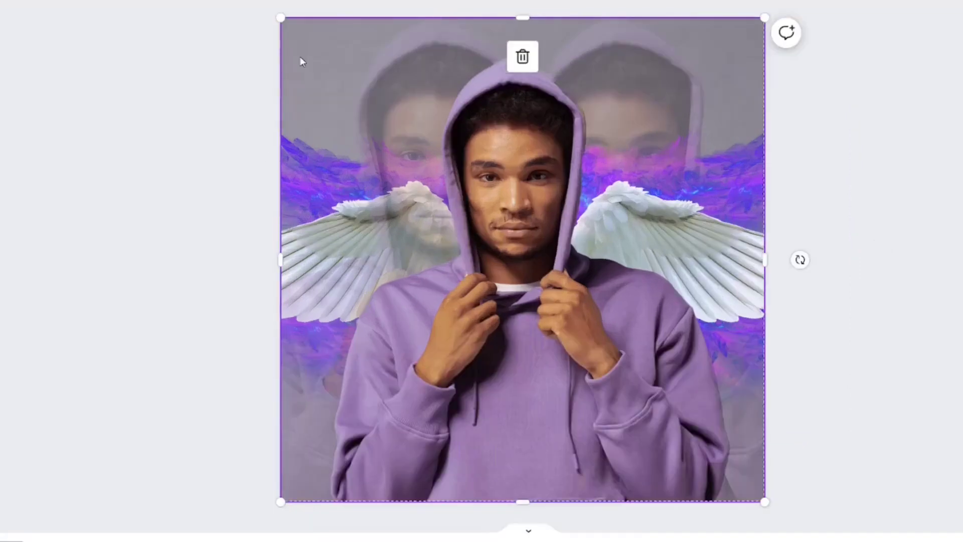
right_click(343, 88)
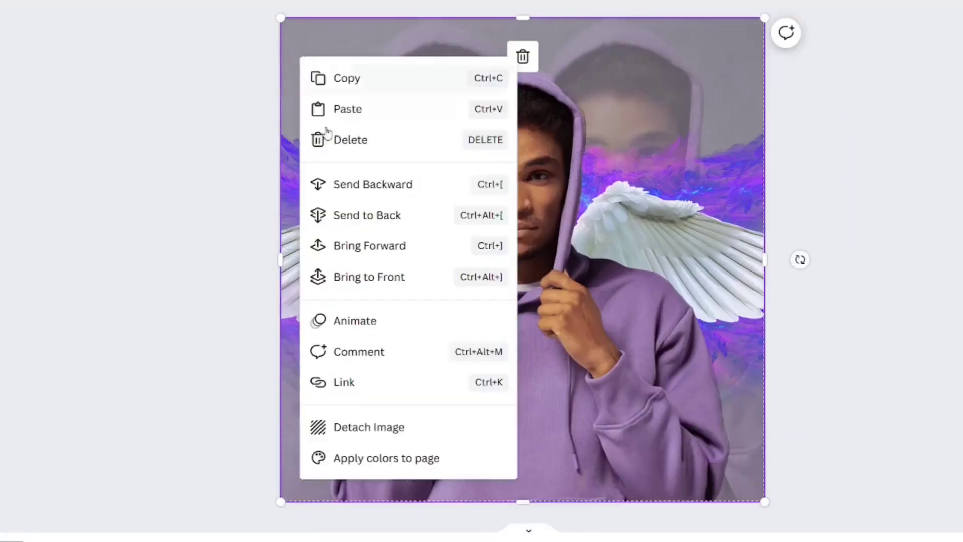
click(382, 214)
click(58, 151)
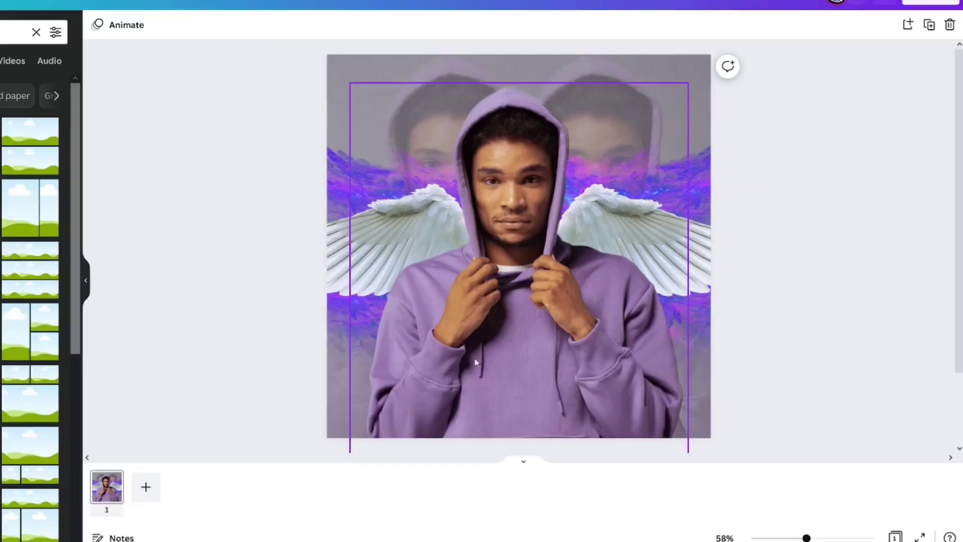
click(467, 400)
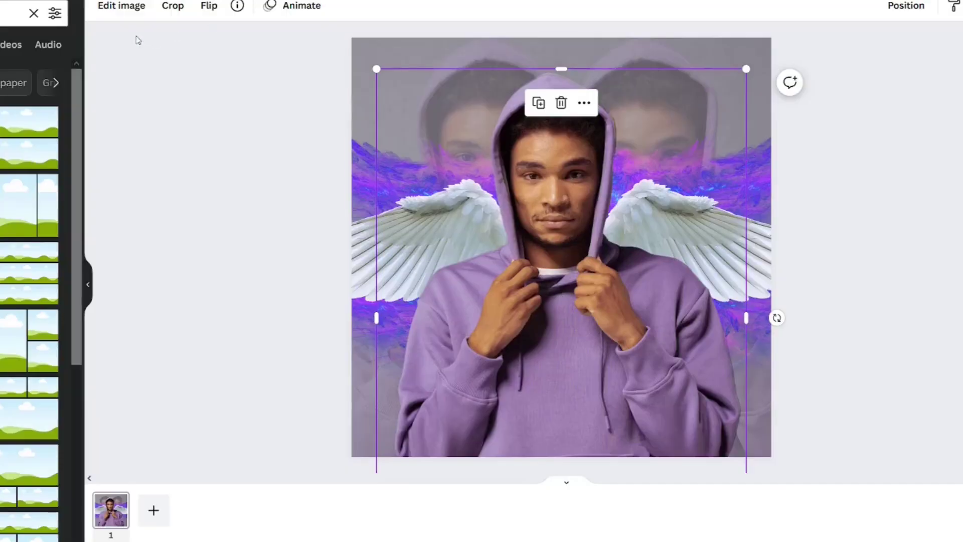
Try the Glow effect from a 'shadow' search, cancel it, and shrink the photo to 655×882
click(121, 6)
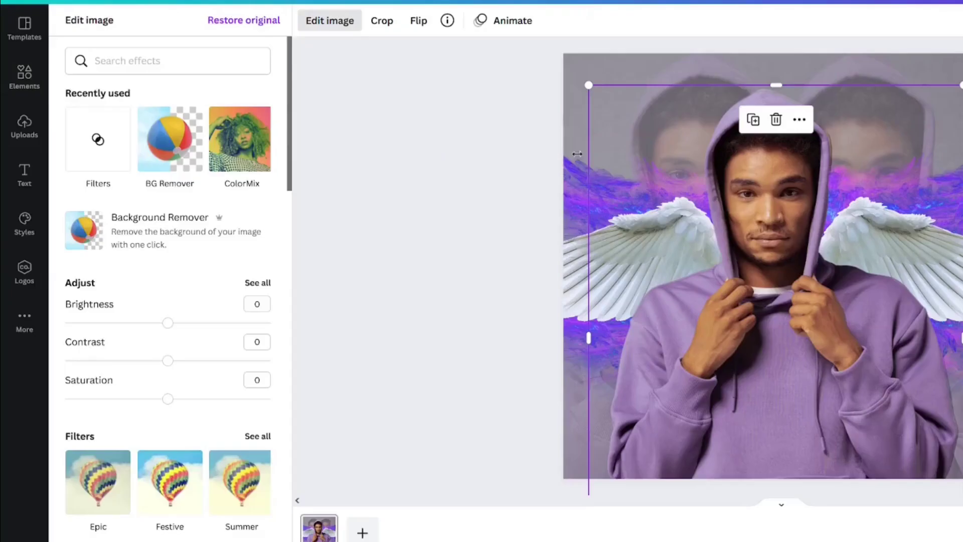
click(128, 62)
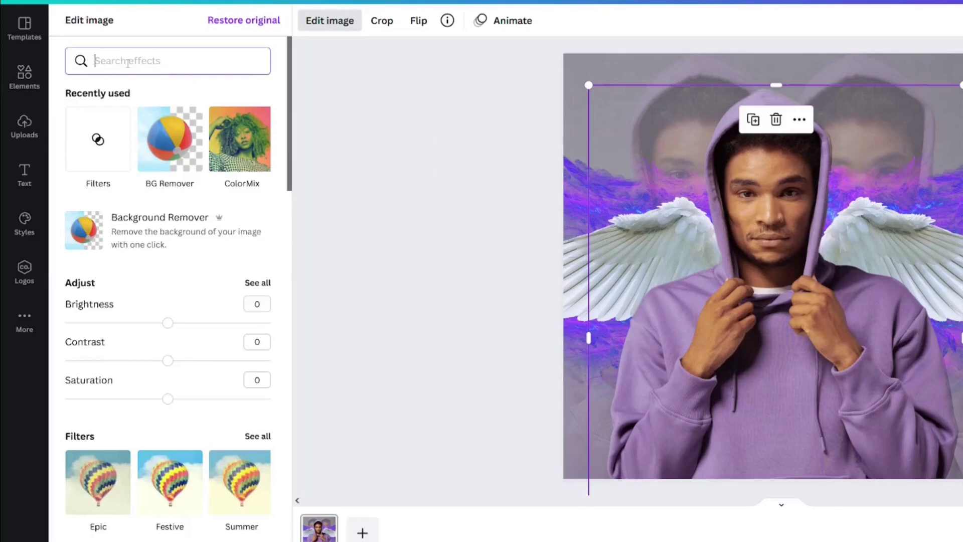
text(shadow)
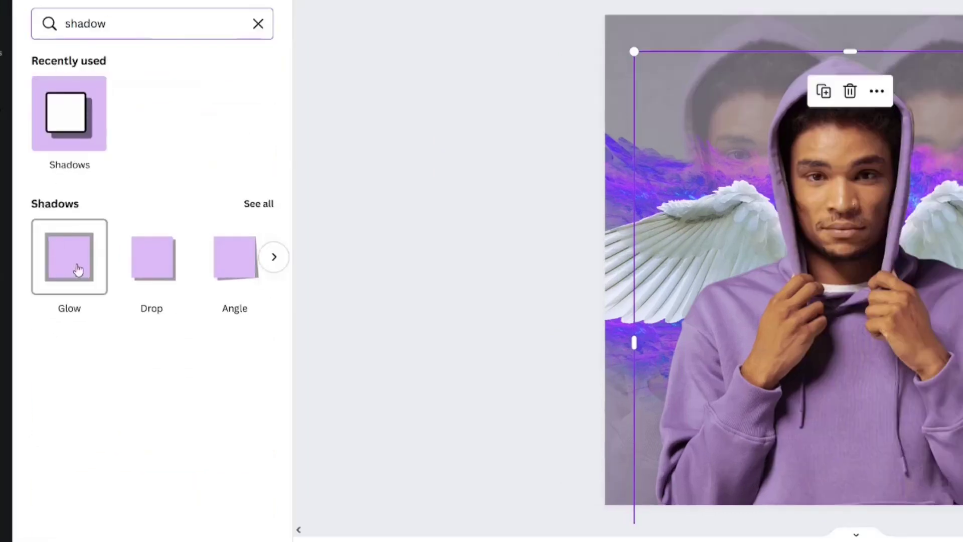
click(66, 262)
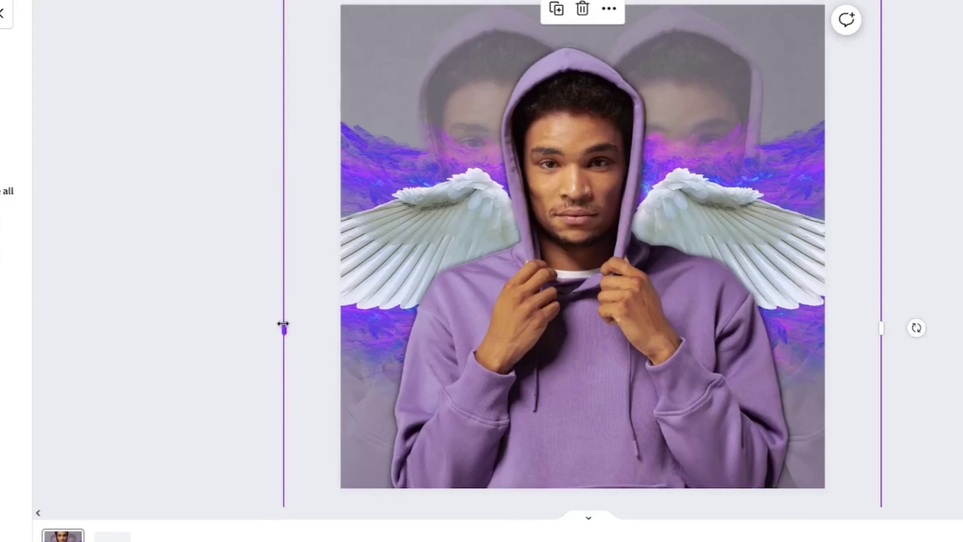
drag(286, 325, 260, 326)
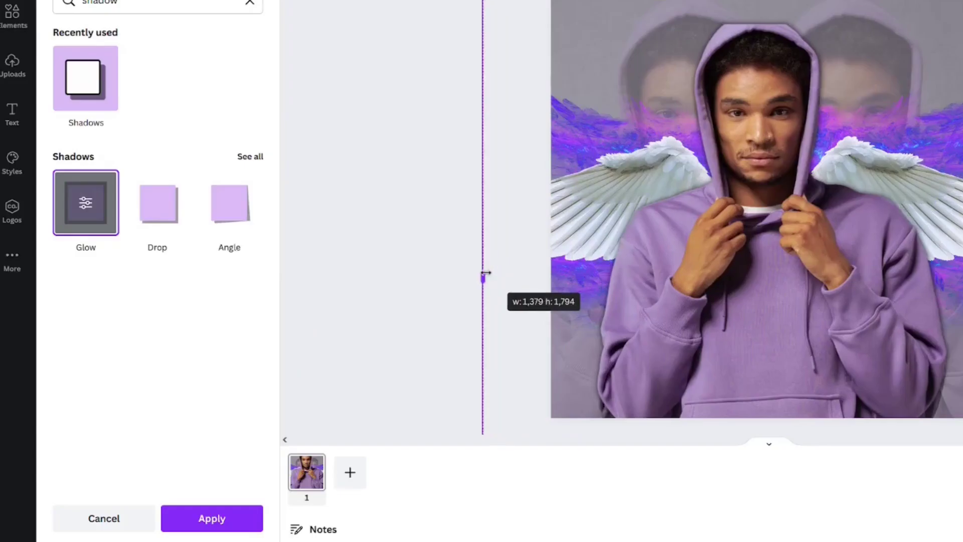
drag(486, 274, 483, 275)
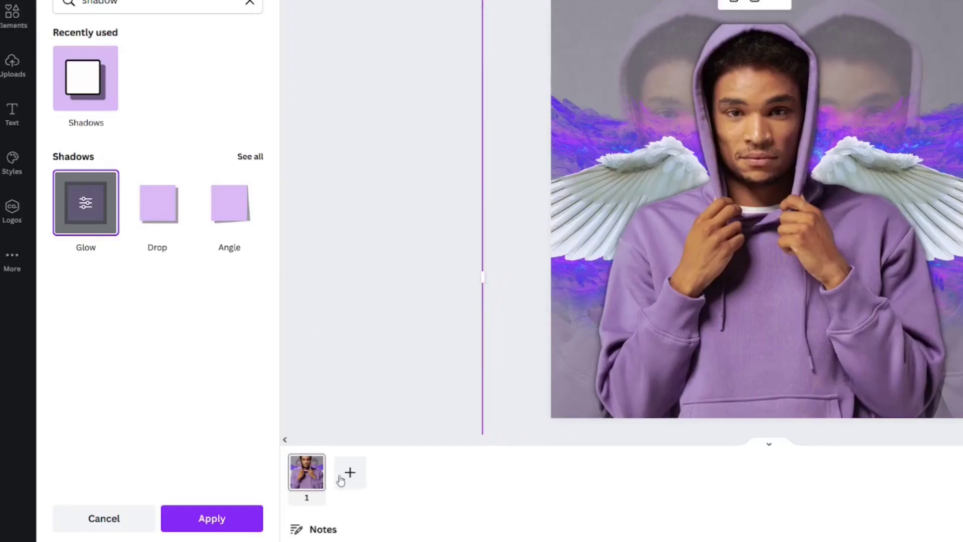
click(110, 521)
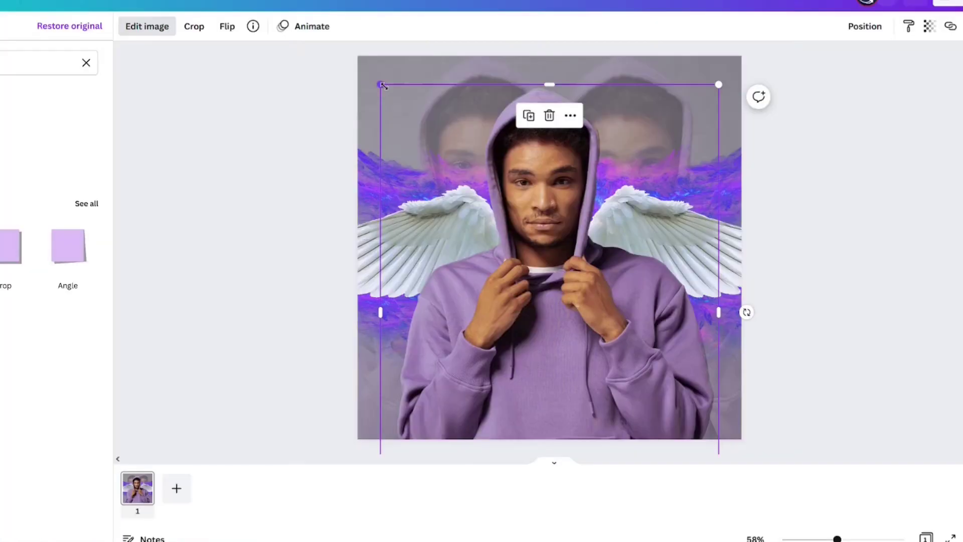
drag(383, 86, 492, 224)
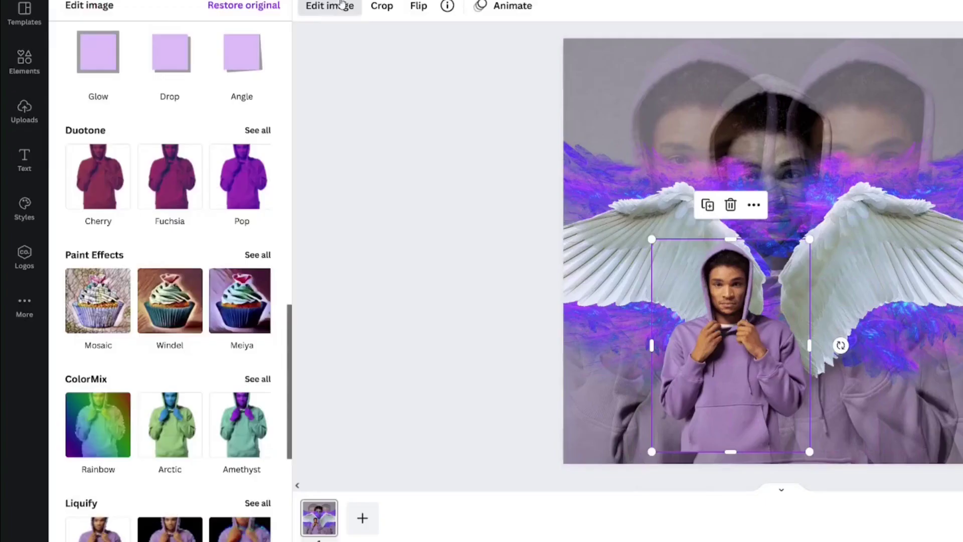
Apply a white Glow shadow (size 4, transparency 50, blur 5) to the small man photo
click(147, 26)
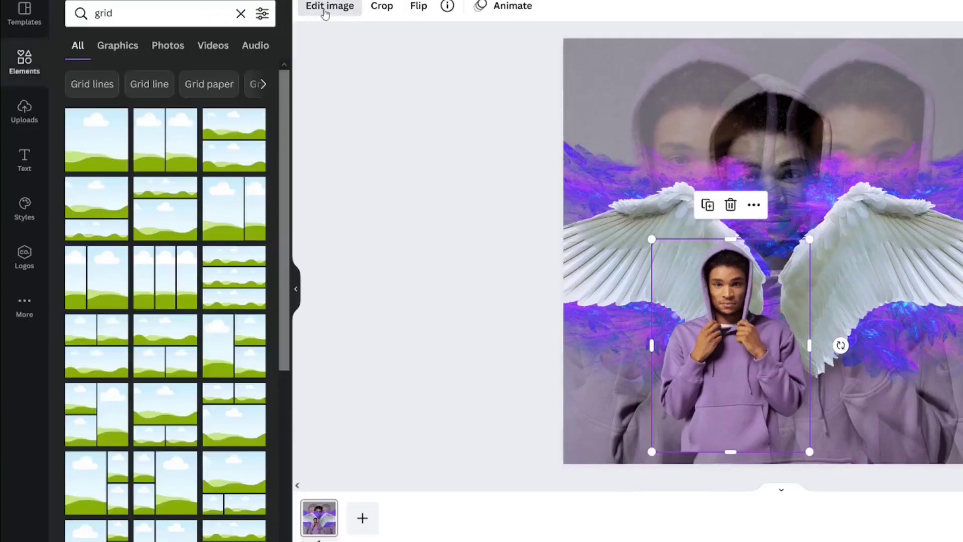
click(326, 7)
click(102, 120)
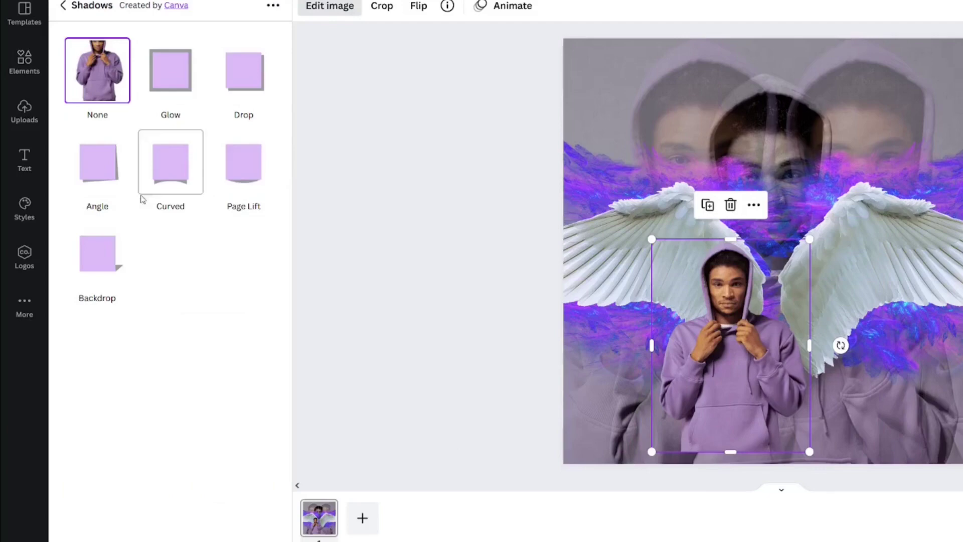
click(184, 78)
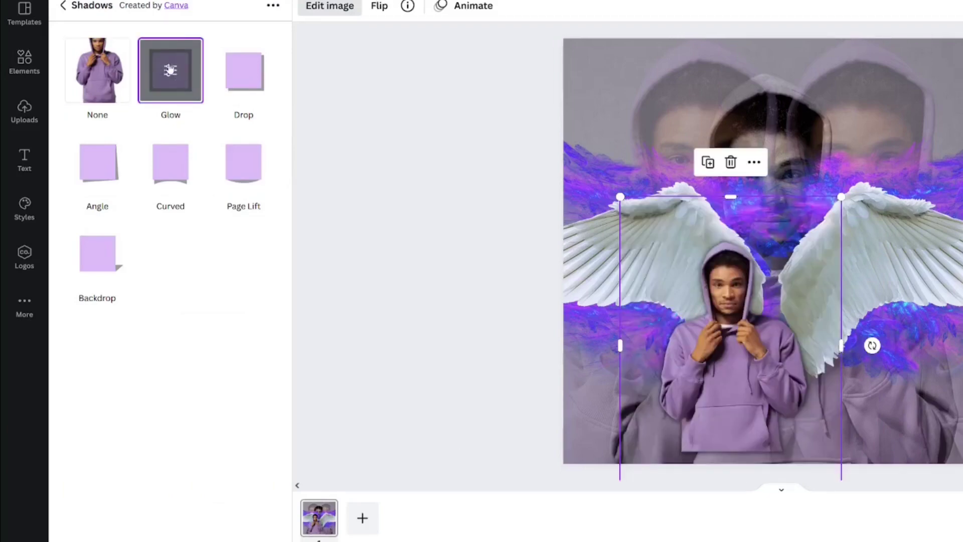
click(171, 71)
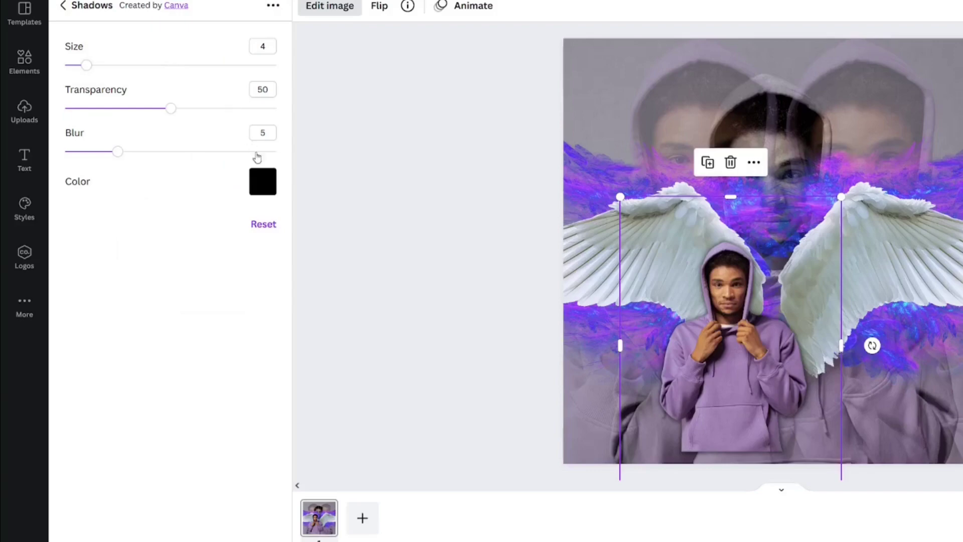
click(262, 181)
click(302, 241)
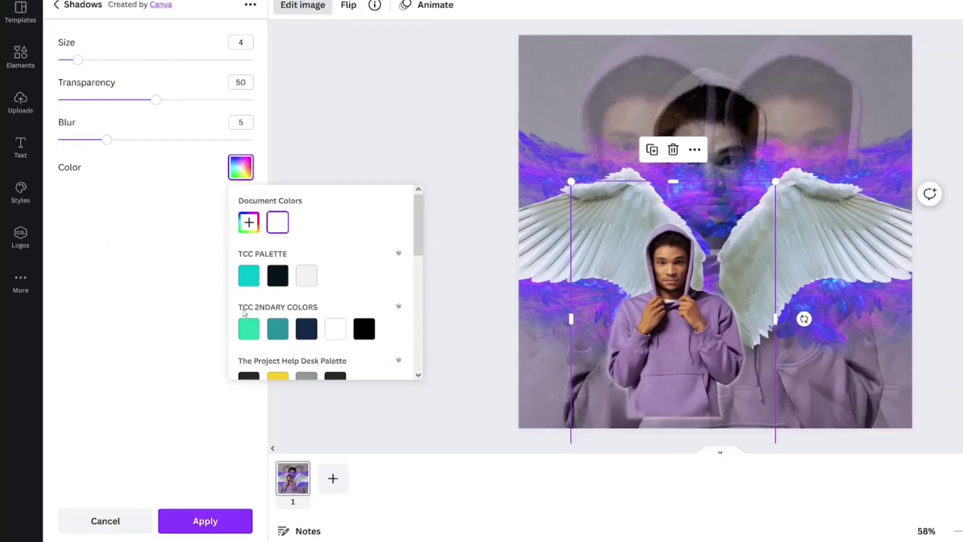
click(228, 527)
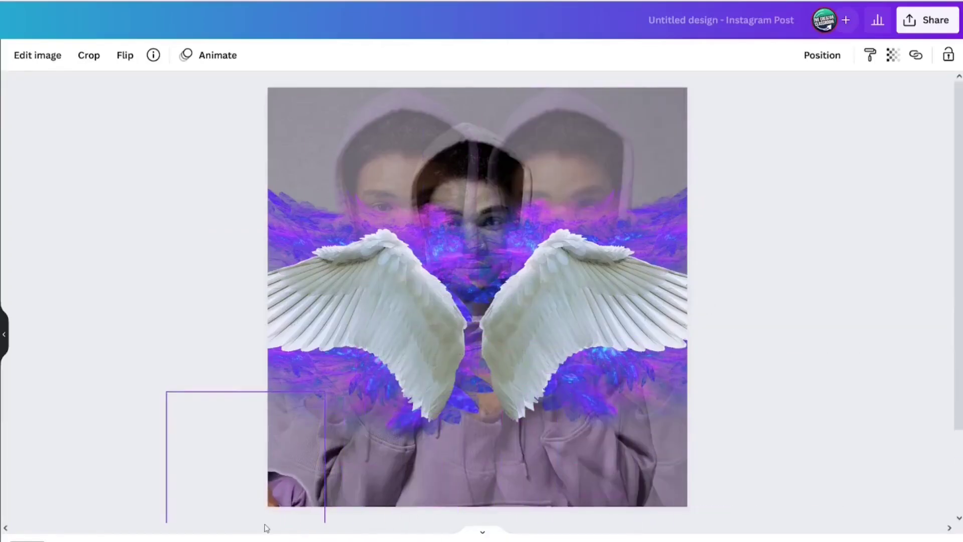
Lock the right-side overlay image, then centre and enlarge the glowing hooded man
click(644, 146)
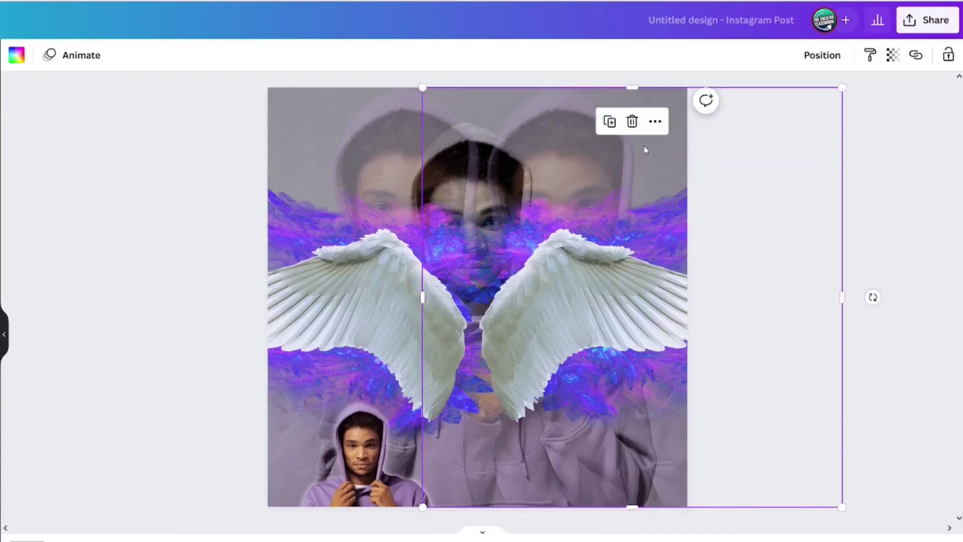
click(948, 55)
click(295, 130)
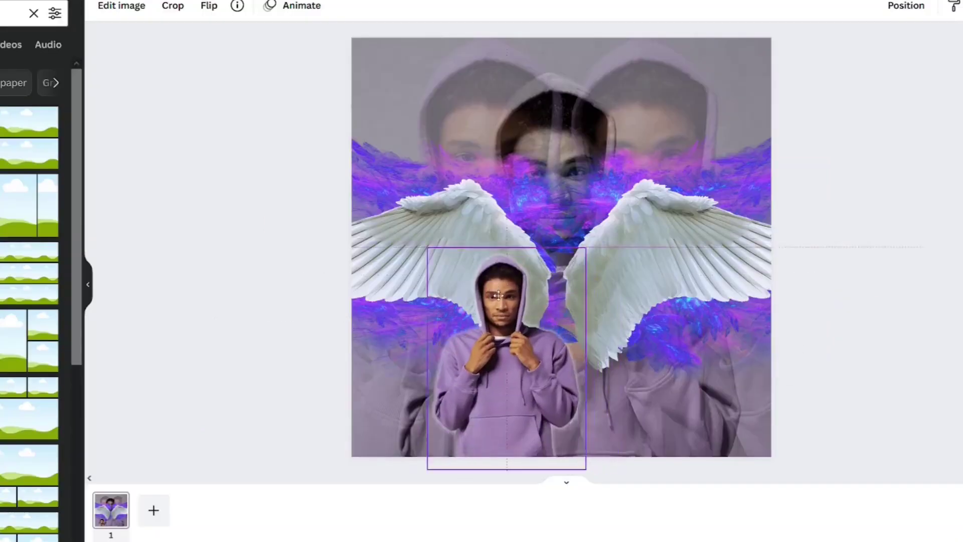
drag(501, 351, 476, 384)
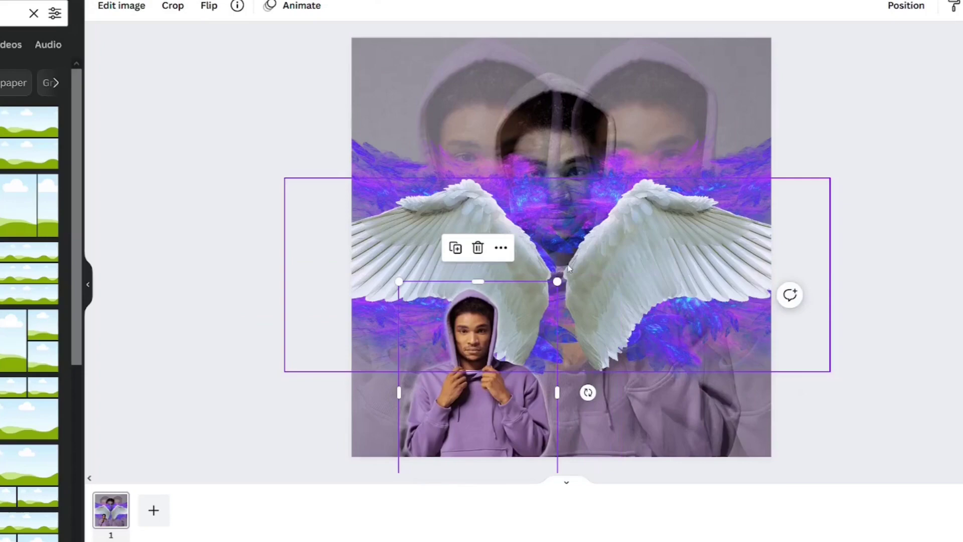
drag(557, 281, 808, 146)
drag(589, 308, 577, 350)
click(931, 353)
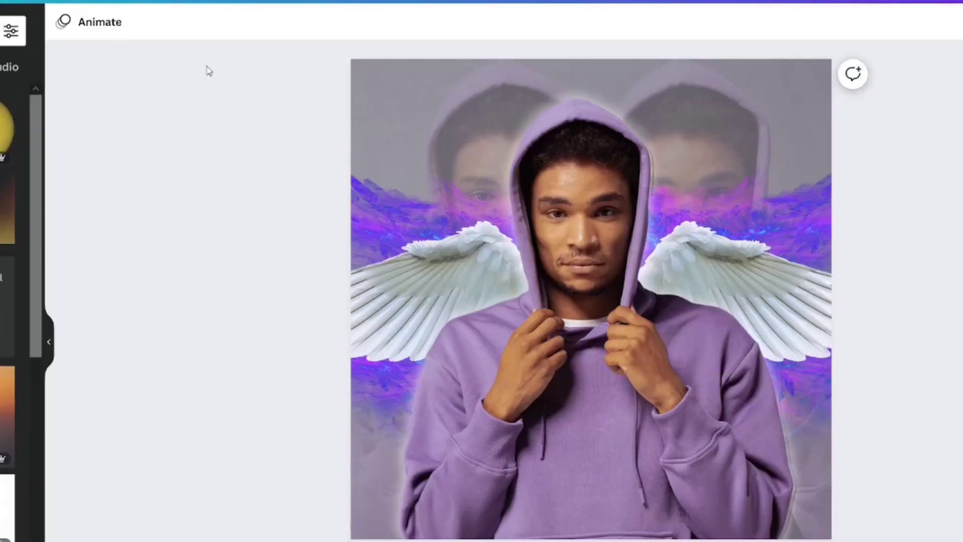
Apply the Party page animation, running 5.0s
click(100, 25)
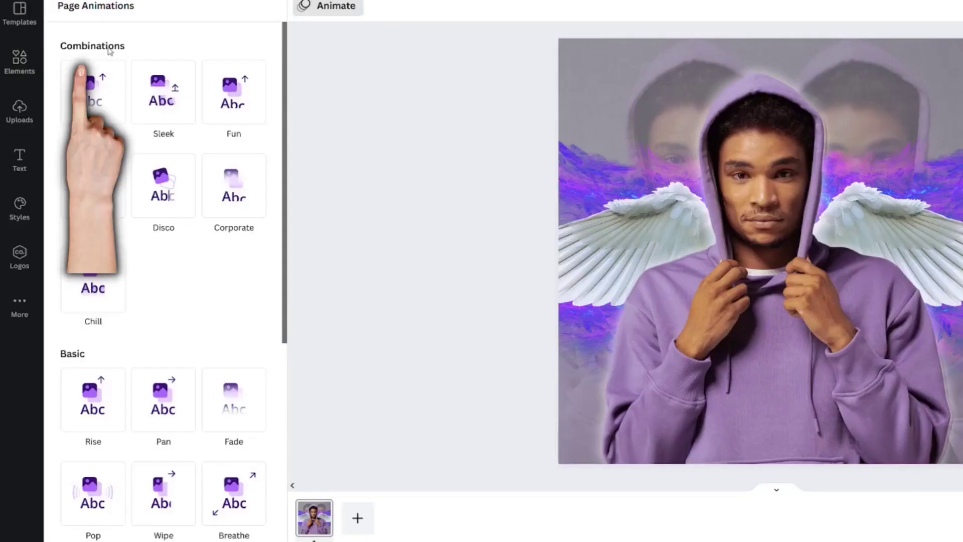
click(92, 191)
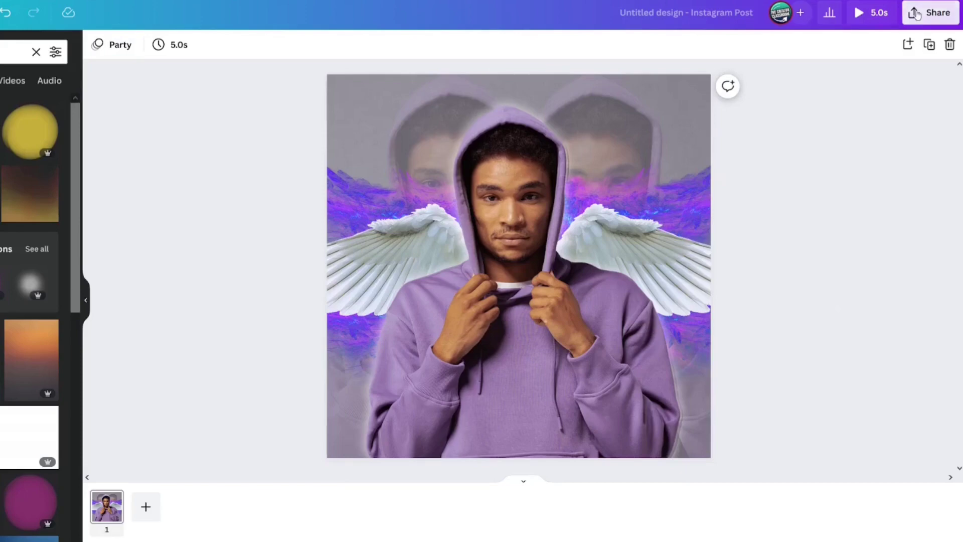
Download the design with the file type switched from MP4 Video to GIF
click(916, 14)
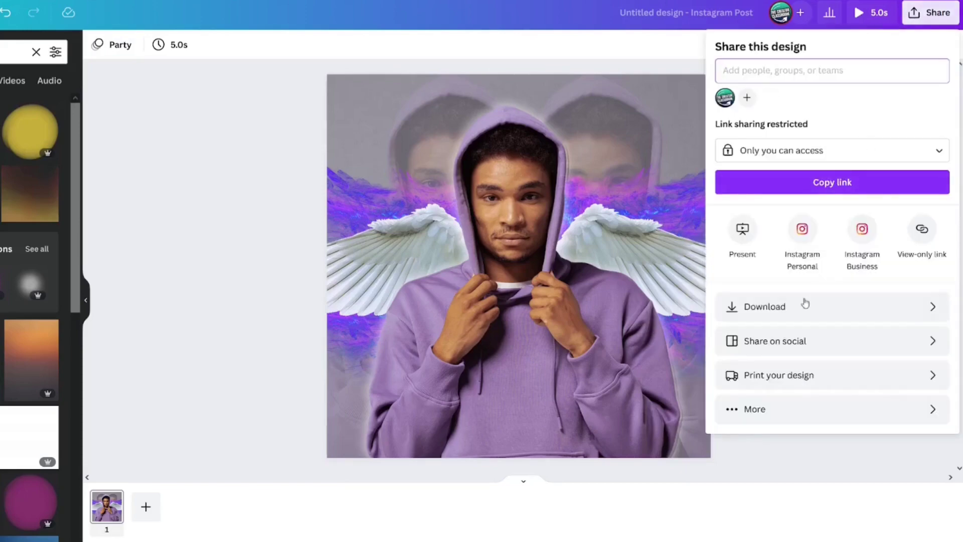
click(798, 307)
click(837, 100)
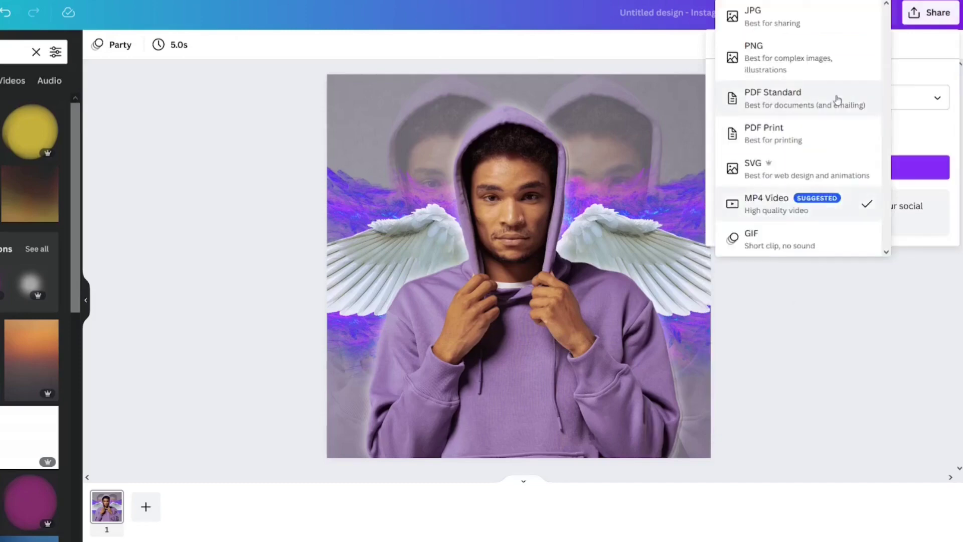
click(797, 245)
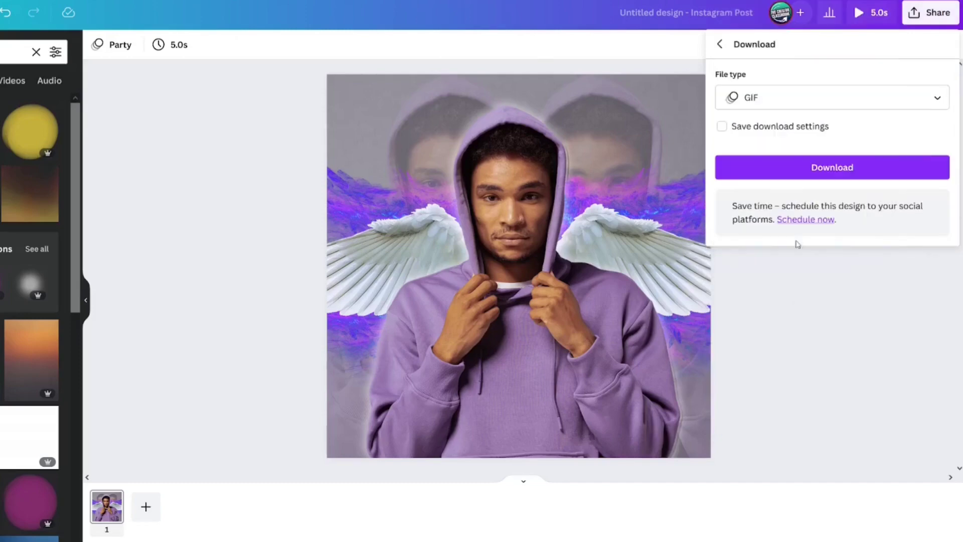
click(809, 170)
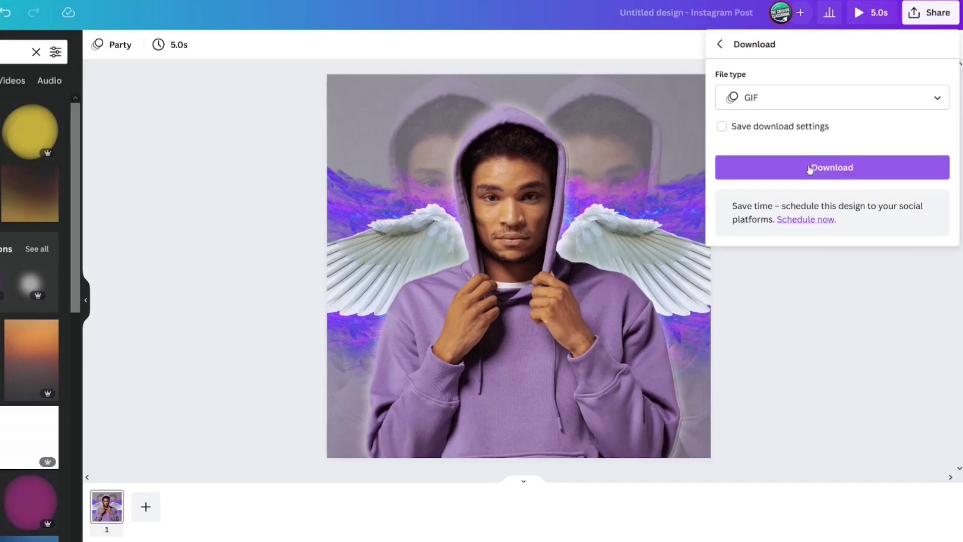